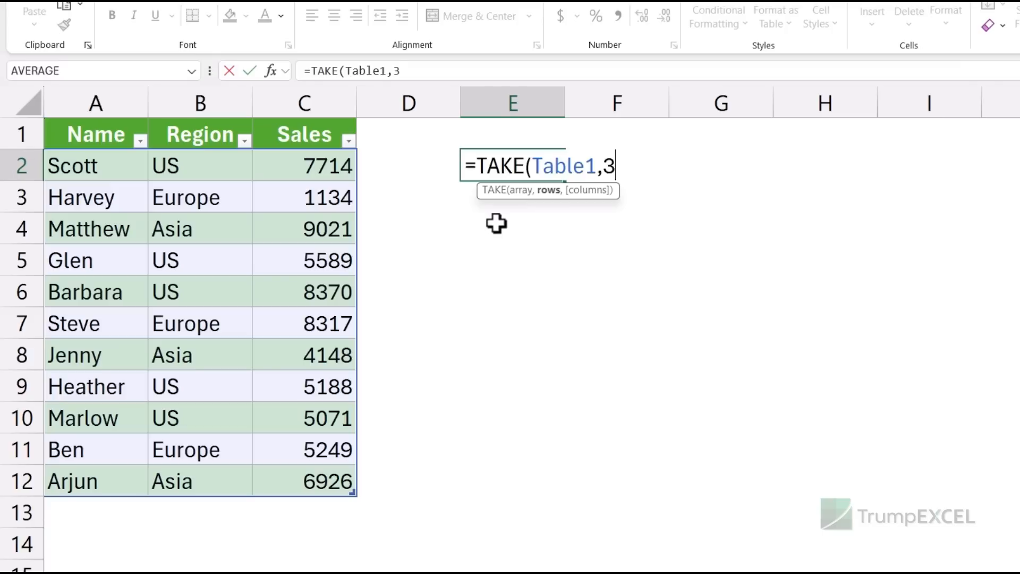
- Complete the E2 formula as =TAKE(Table1,3) to extract the table's first three rows
{"action": "type", "text": ")"}
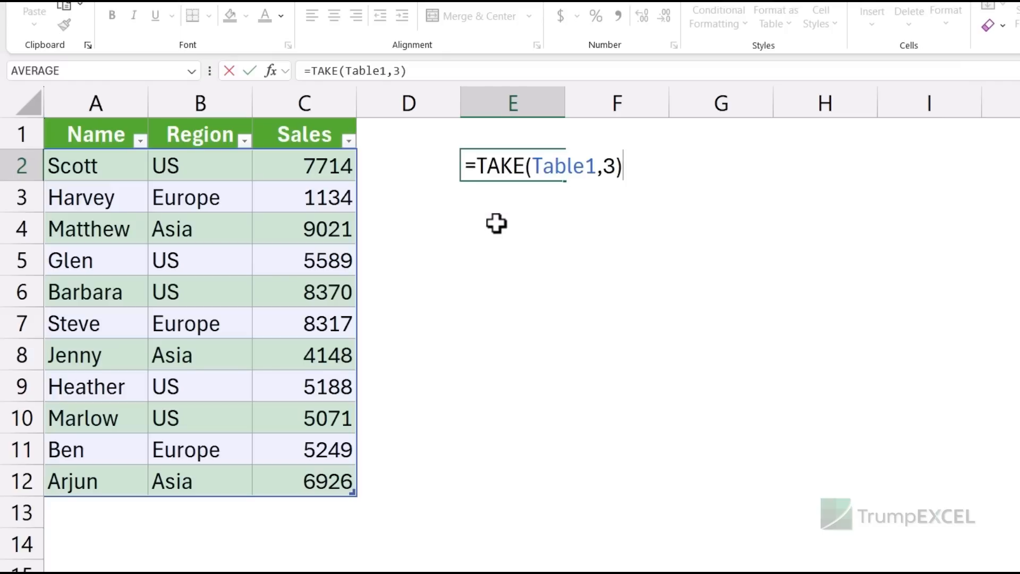
{"action": "key", "text": "Return"}
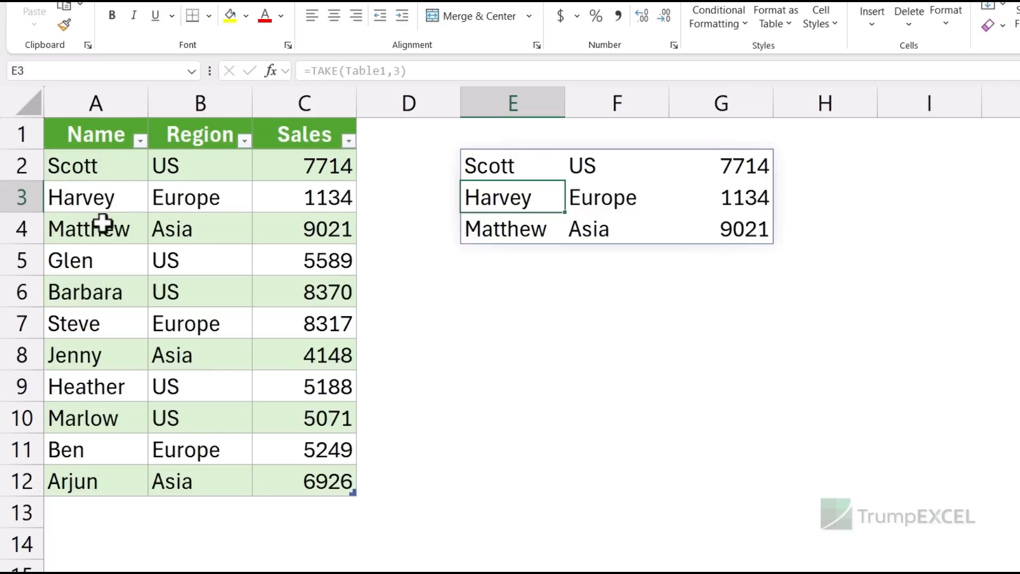
- Change the E2 formula to =TAKE(Table1,,1) to extract only the table's first column
{"action": "left_click", "coordinate": [475, 169]}
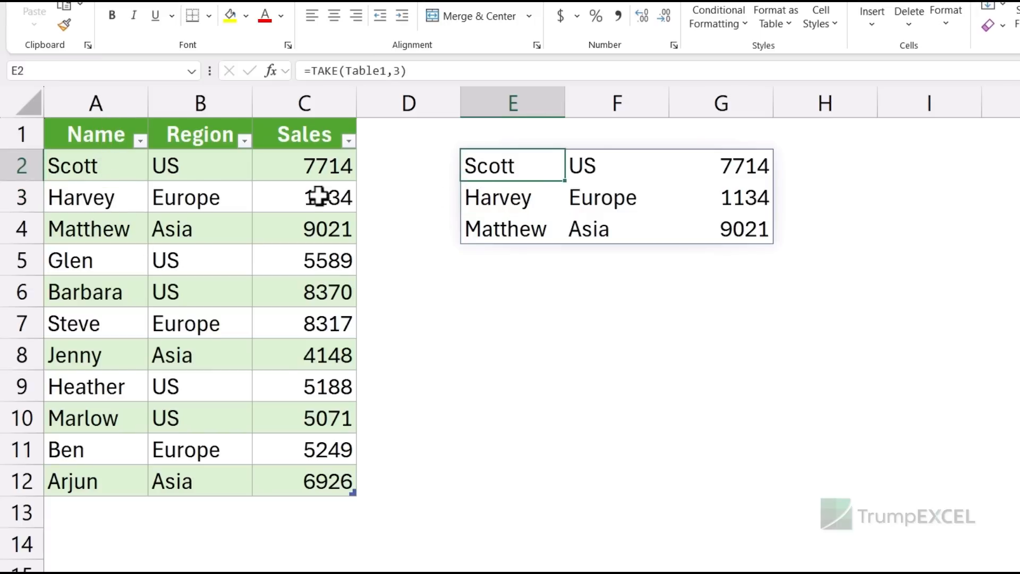
{"action": "double_click", "coordinate": [556, 174]}
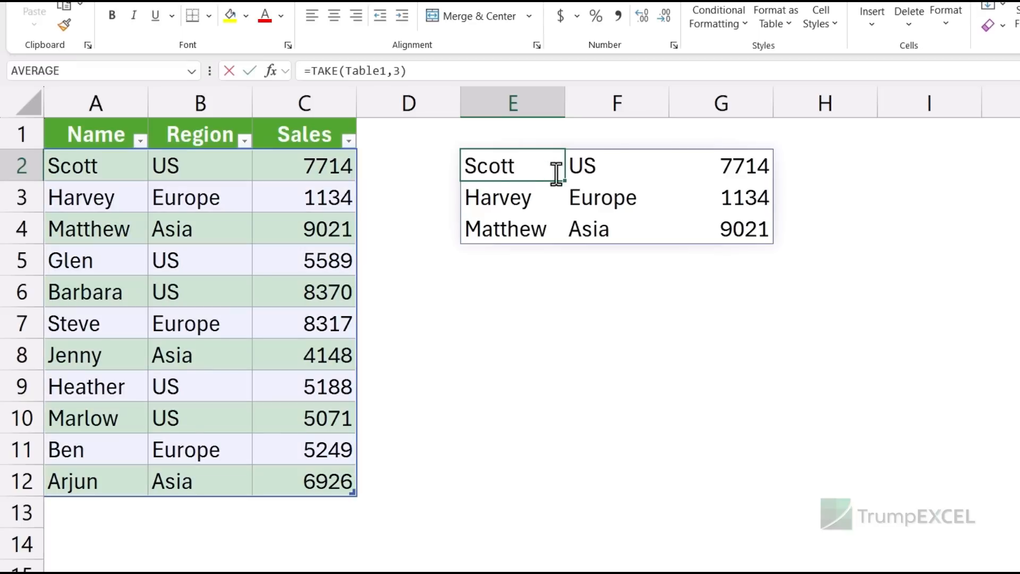
{"action": "left_click", "coordinate": [615, 166]}
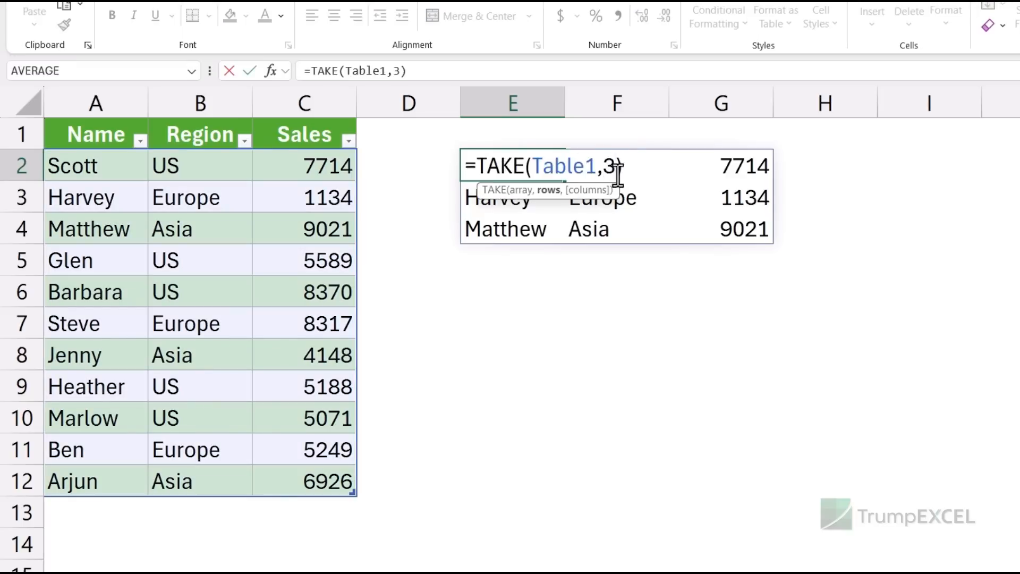
{"action": "key", "text": "BackSpace"}
{"action": "type", "text": ","}
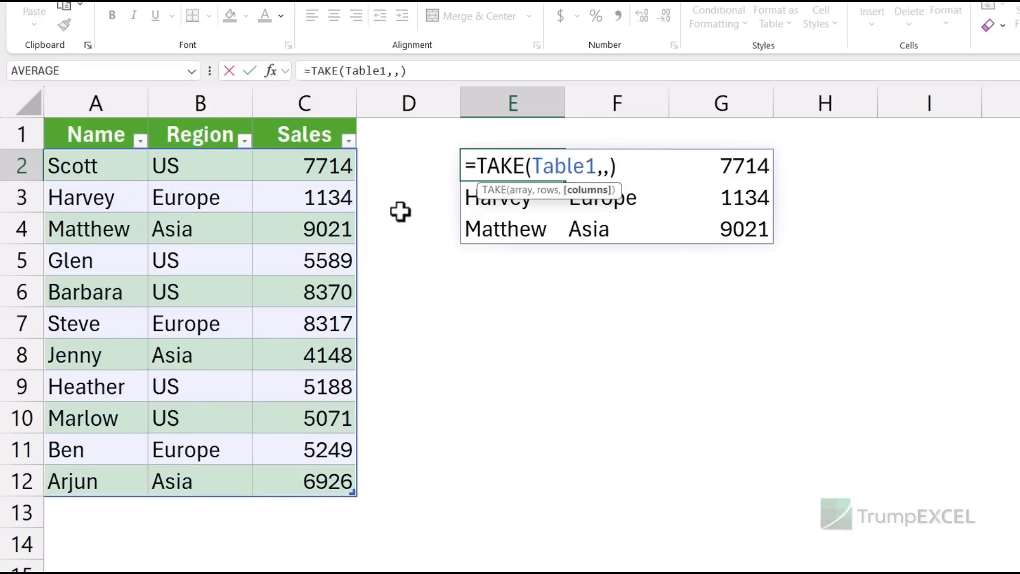
{"action": "type", "text": "1"}
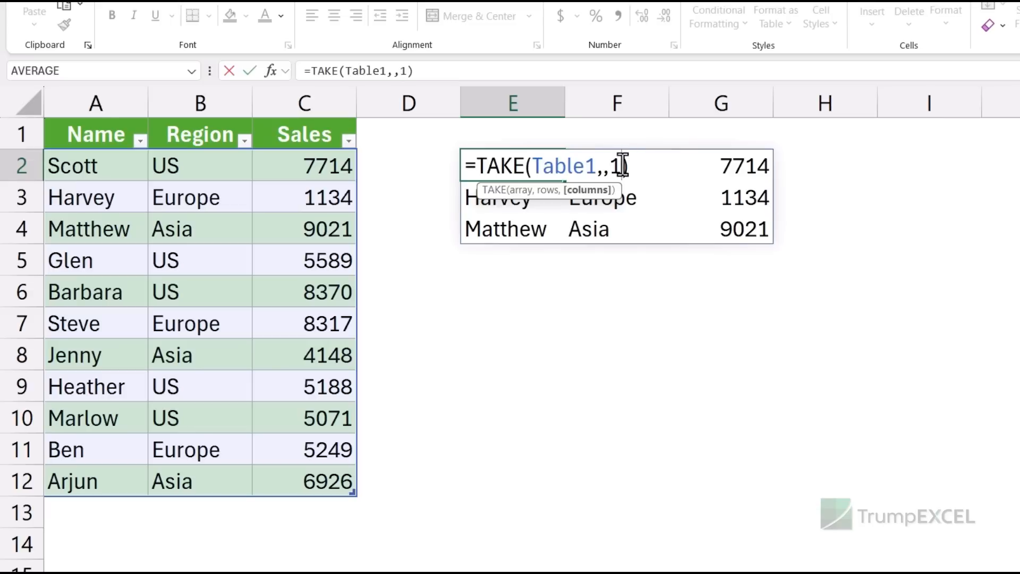
{"action": "key", "text": "Return"}
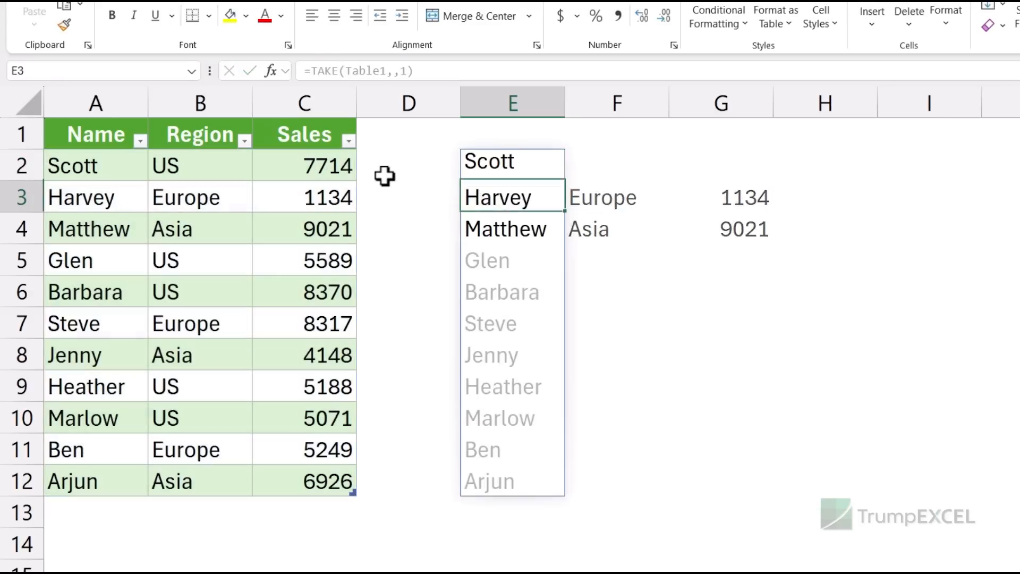
- Change the E2 formula to =TAKE(Table1,-3) to extract the table's last three rows
{"action": "left_click", "coordinate": [484, 167]}
{"action": "key", "text": "F2"}
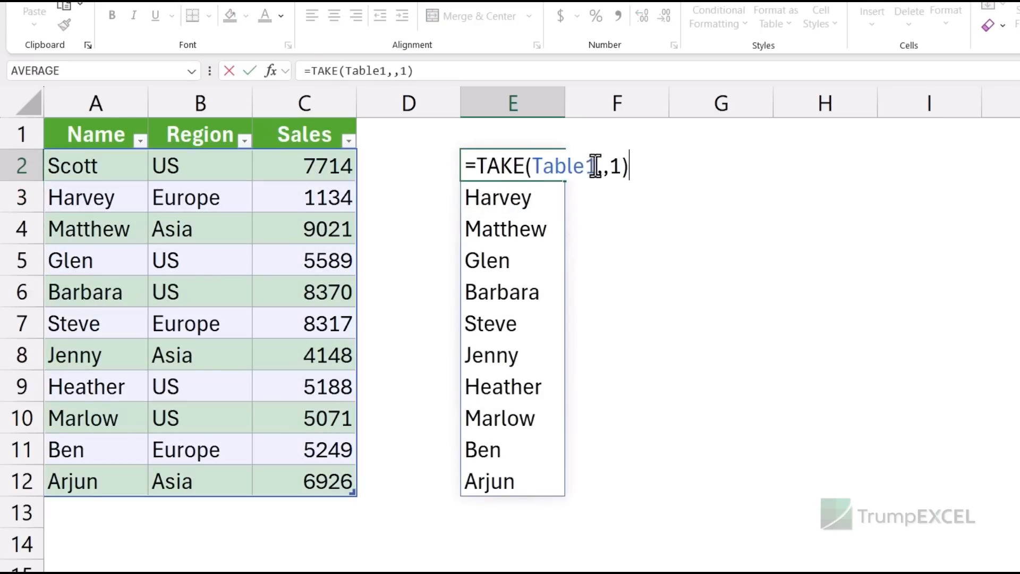
{"action": "left_click", "coordinate": [620, 167]}
{"action": "key", "text": "BackSpace"}
{"action": "key", "text": "BackSpace"}
{"action": "key", "text": "BackSpace"}
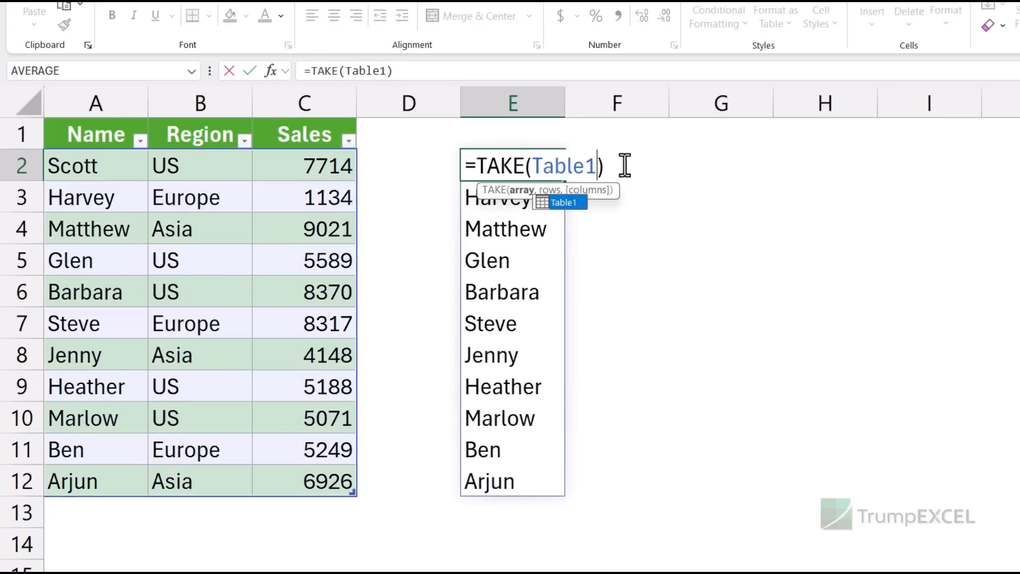
{"action": "type", "text": ",-3"}
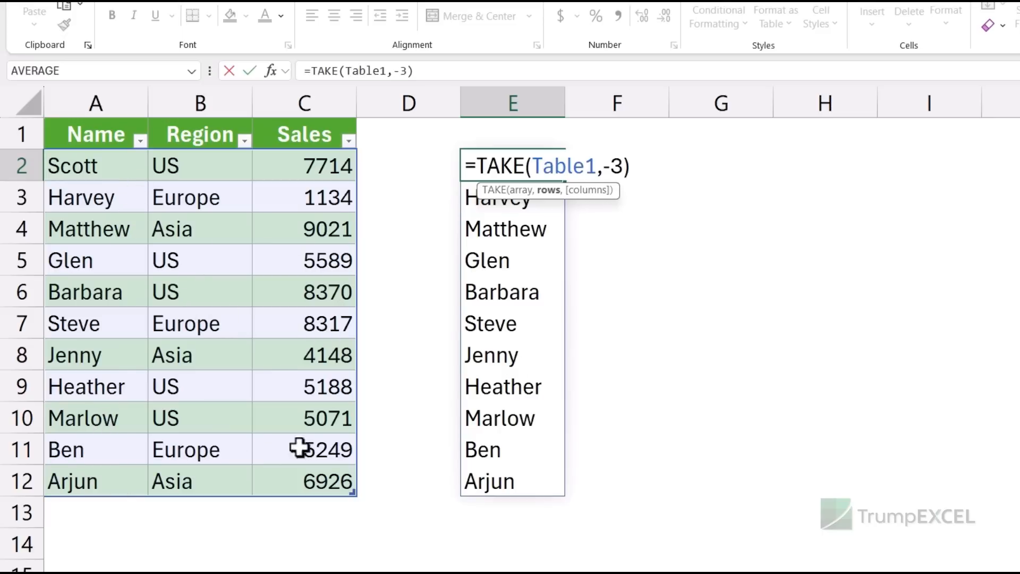
{"action": "key", "text": "Return"}
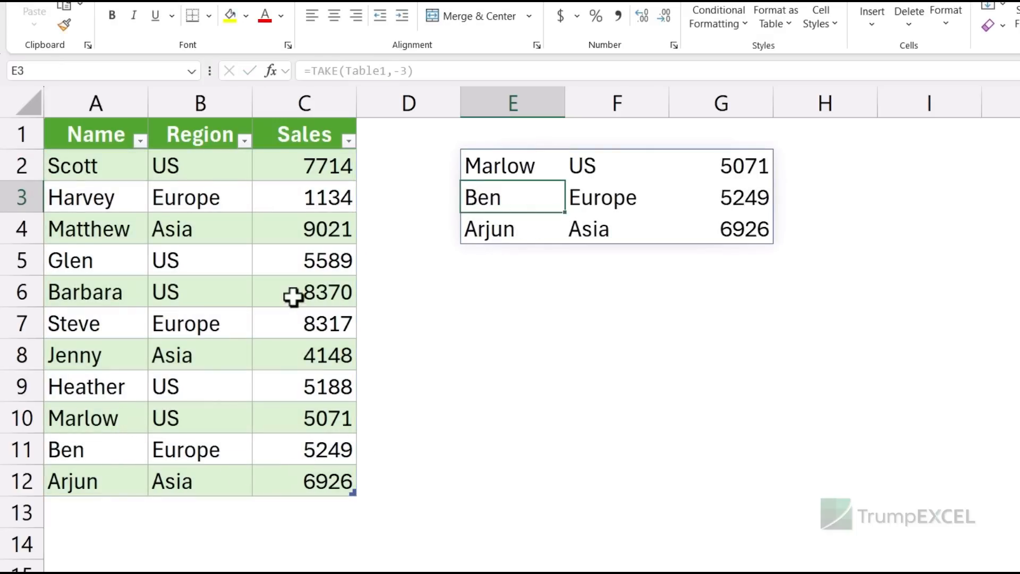
- Set the rows argument of the TAKE formula in E2 to -1 to extract only the last row
{"action": "double_click", "coordinate": [511, 170]}
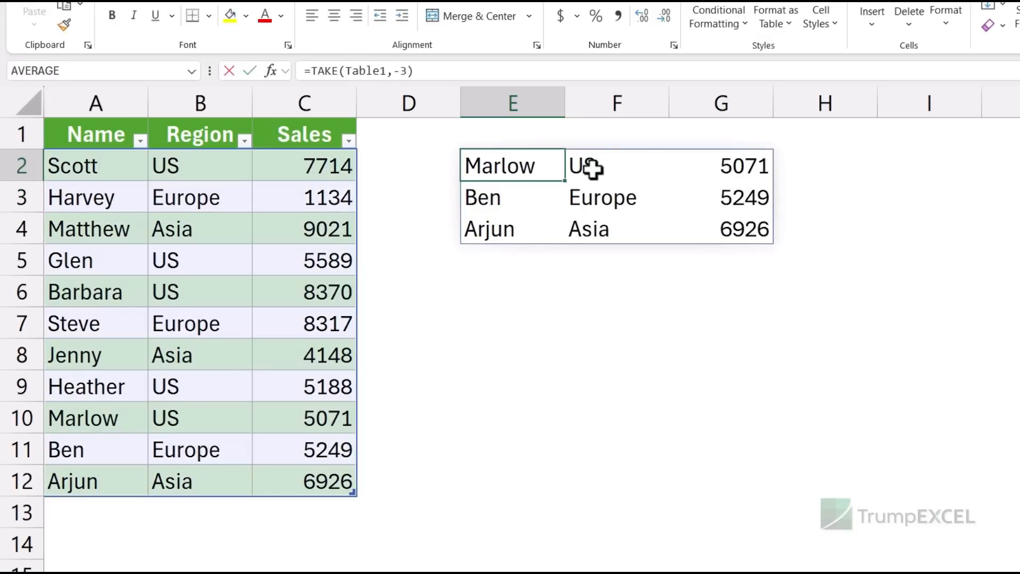
{"action": "double_click", "coordinate": [615, 167]}
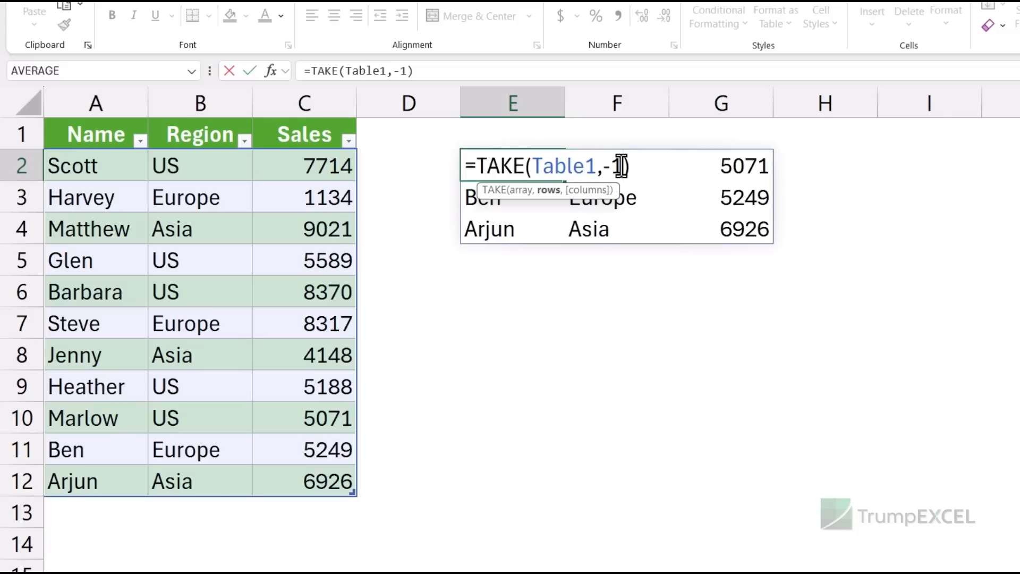
{"action": "key", "text": "Return"}
- Change the E2 formula to =TAKE(Table1,,-1) to extract only the table's last column
{"action": "double_click", "coordinate": [513, 171]}
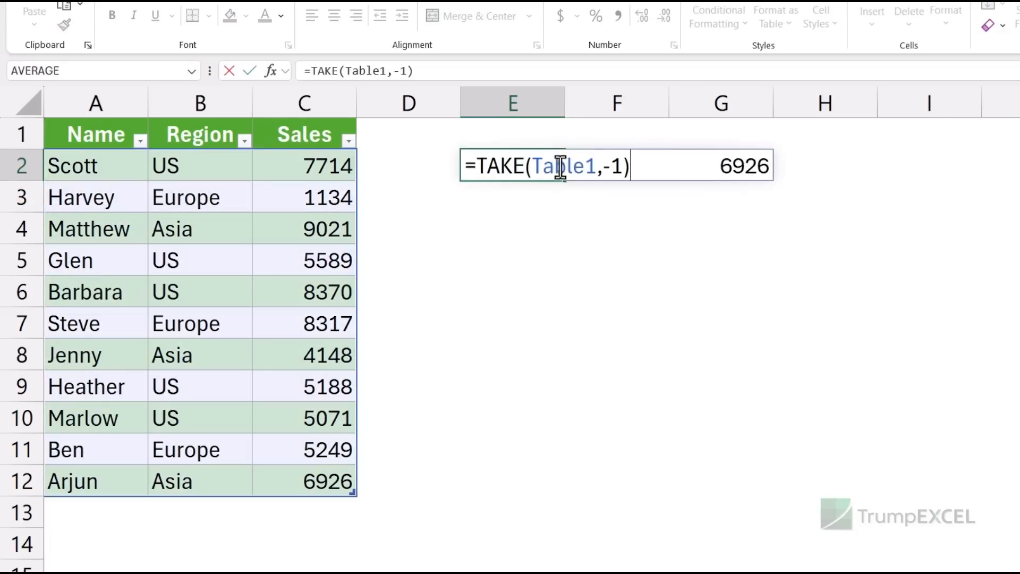
{"action": "double_click", "coordinate": [614, 166]}
{"action": "key", "text": "BackSpace"}
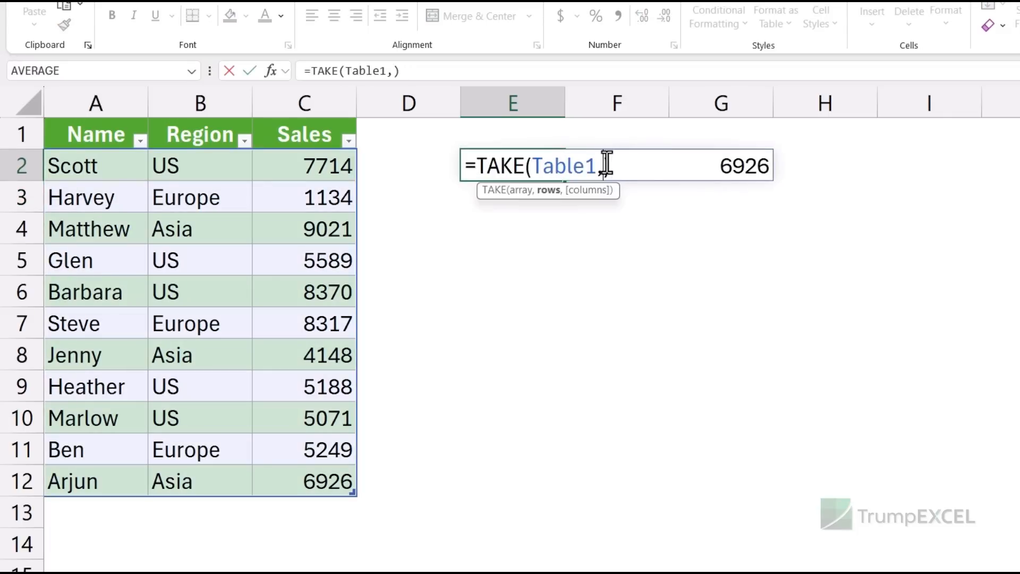
{"action": "type", "text": ",-1"}
{"action": "key", "text": "Return"}
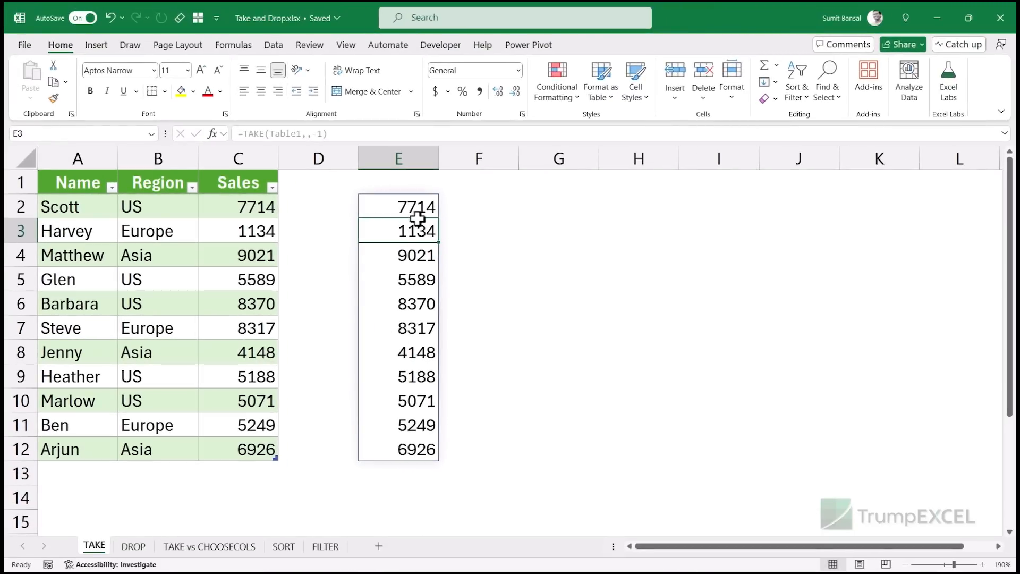
{"action": "left_click", "coordinate": [418, 216]}
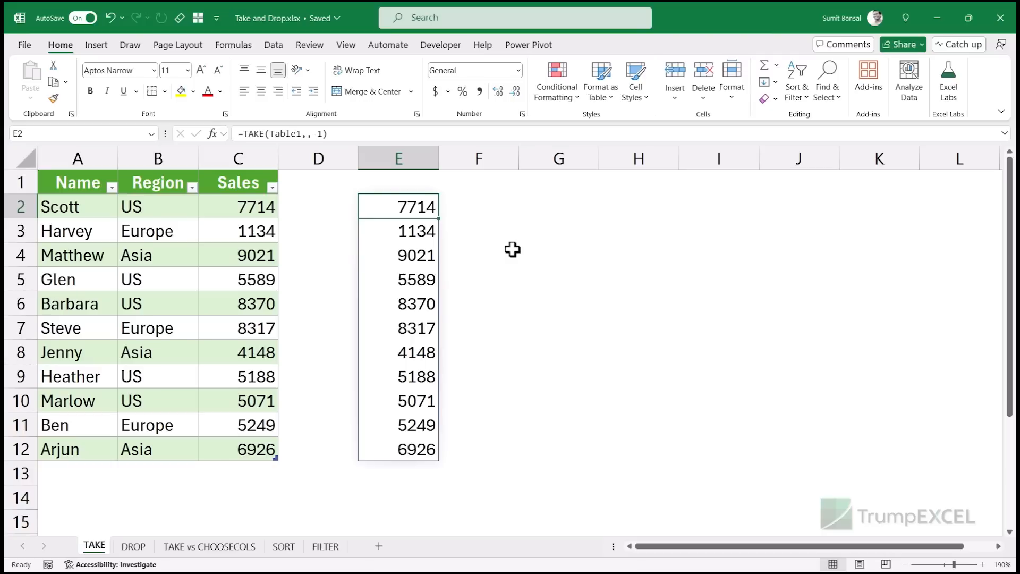
- On the DROP sheet, enter =DROP(Table2,3) in E2 to remove the table's first three rows
{"action": "left_click", "coordinate": [134, 547]}
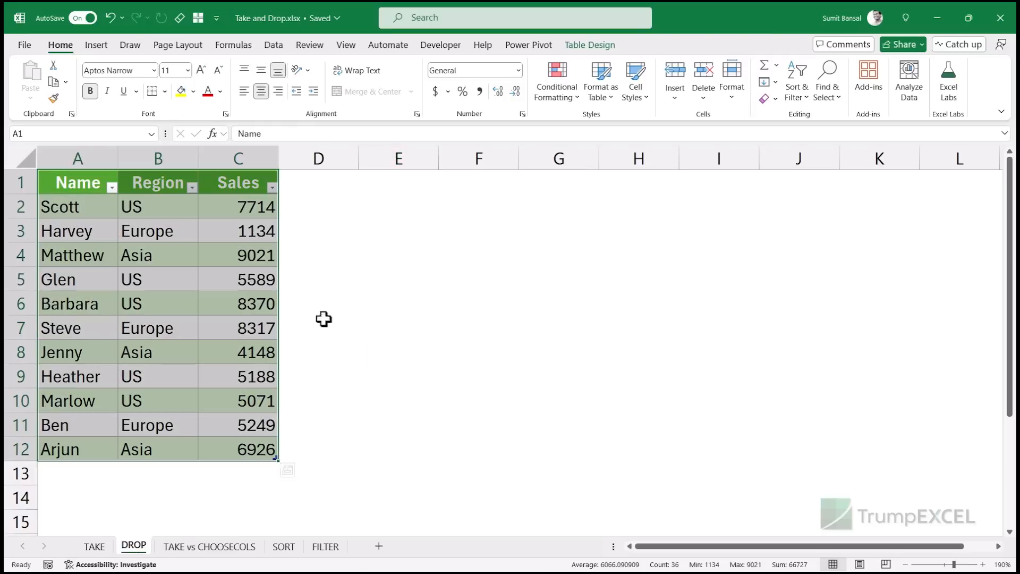
{"action": "left_click", "coordinate": [376, 201]}
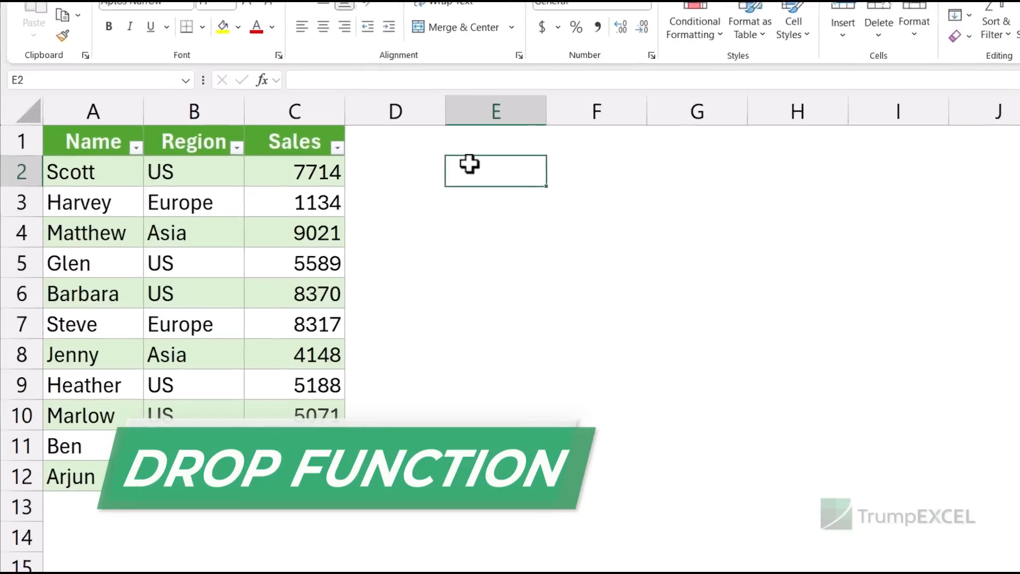
{"action": "type", "text": "=dro"}
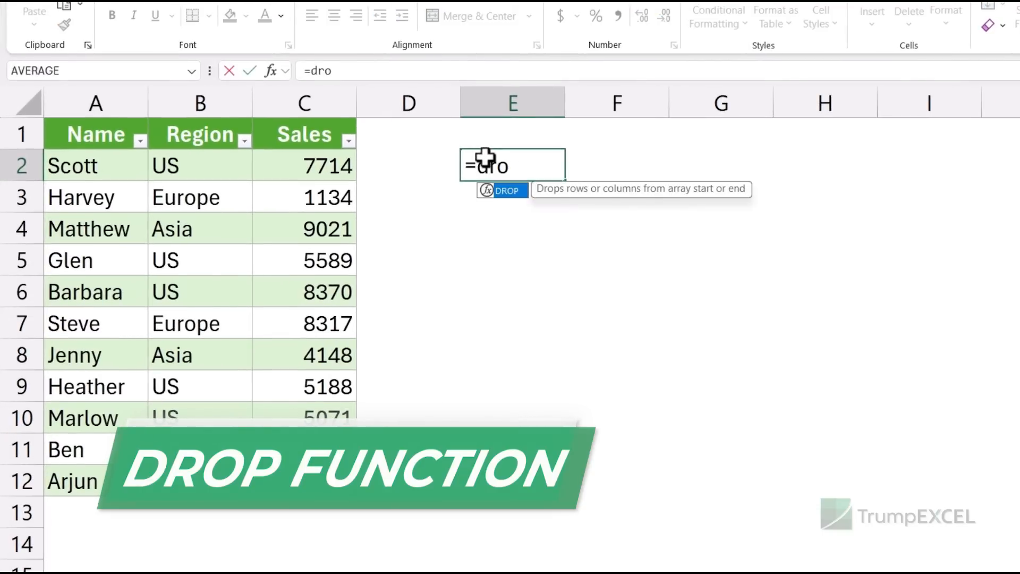
{"action": "key", "text": "Tab"}
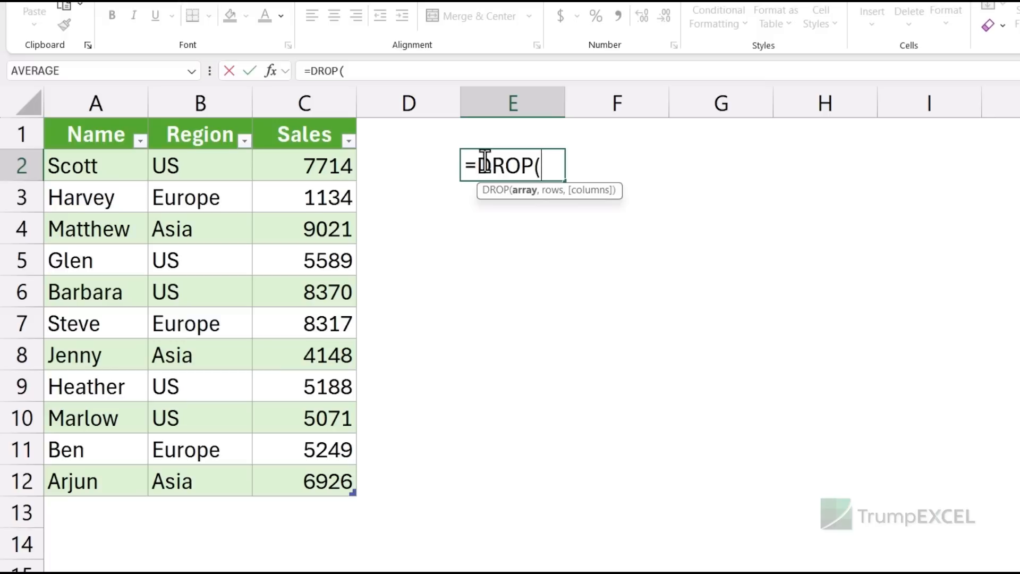
{"action": "left_click_drag", "start_coordinate": [98, 171], "coordinate": [278, 479]}
{"action": "type", "text": ","}
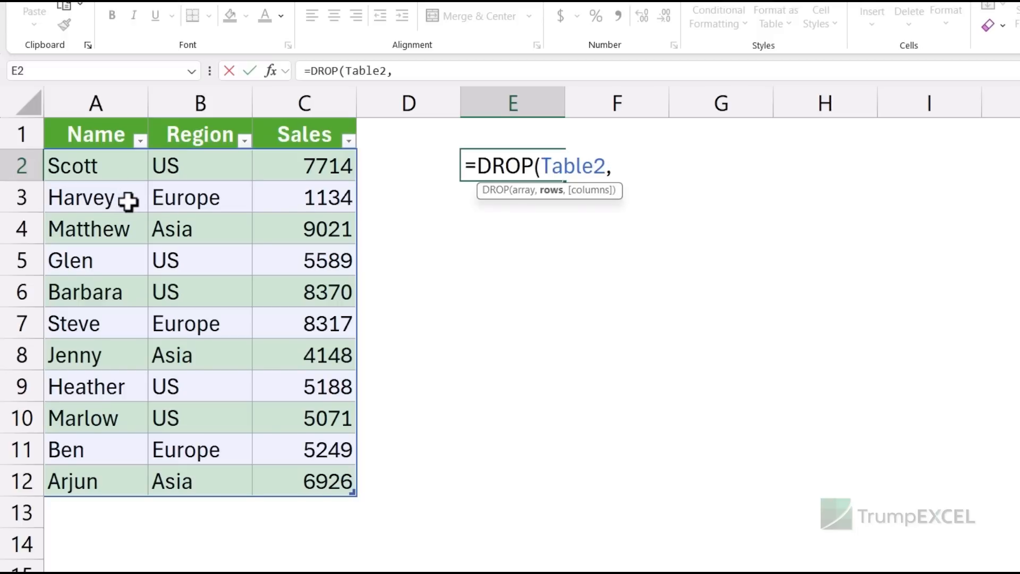
{"action": "type", "text": "3)"}
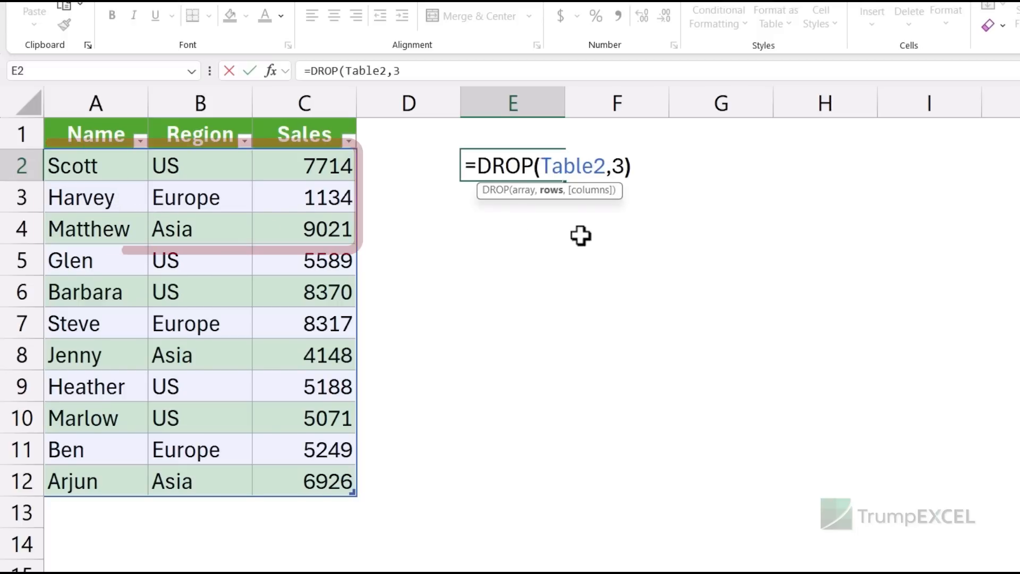
{"action": "key", "text": "Return"}
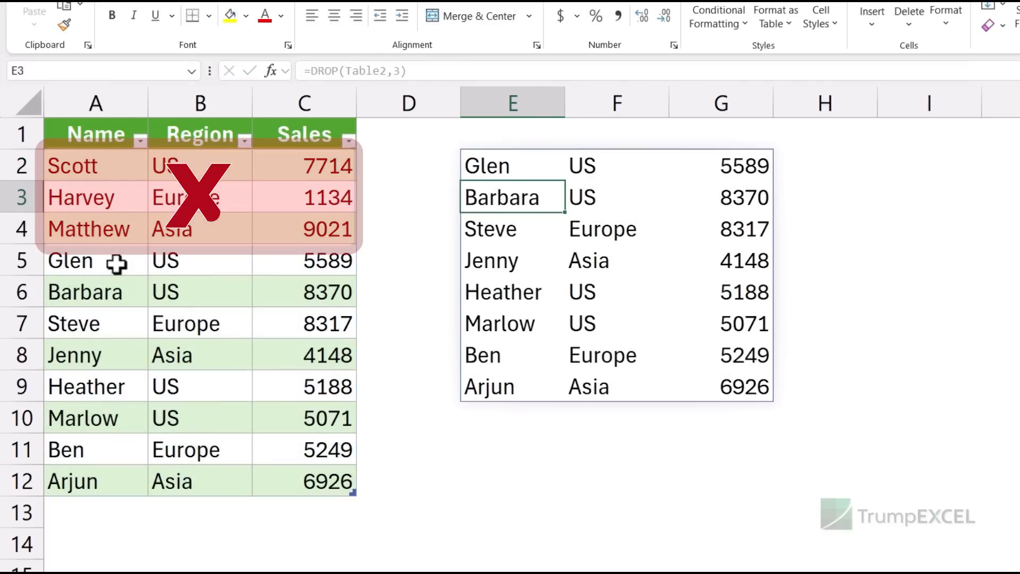
- Compare the remaining source rows A5:C12, and change the E2 formula to =DROP(Table2,-3) to remove the last three rows
{"action": "left_click_drag", "start_coordinate": [116, 264], "coordinate": [315, 475]}
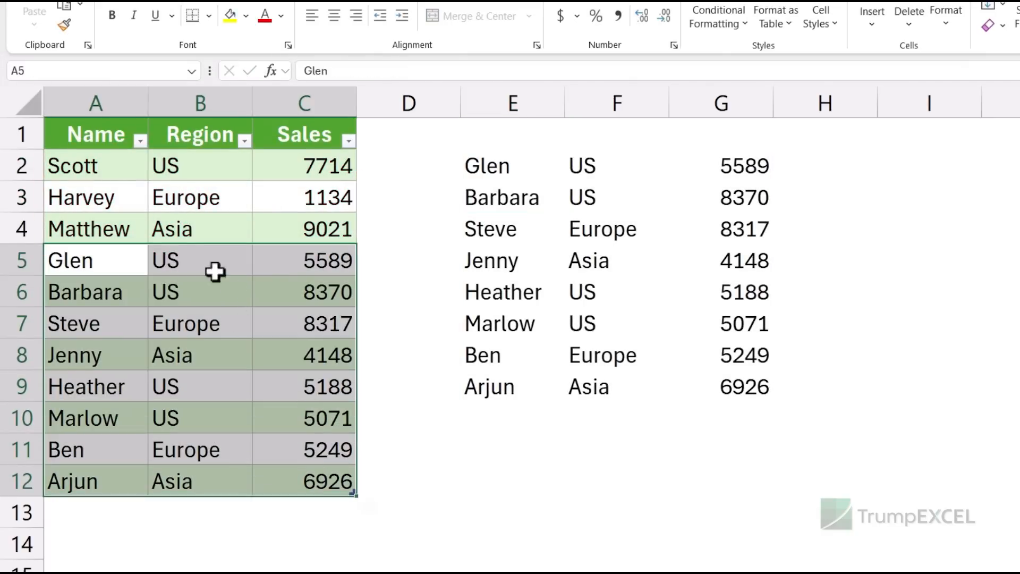
{"action": "double_click", "coordinate": [516, 165]}
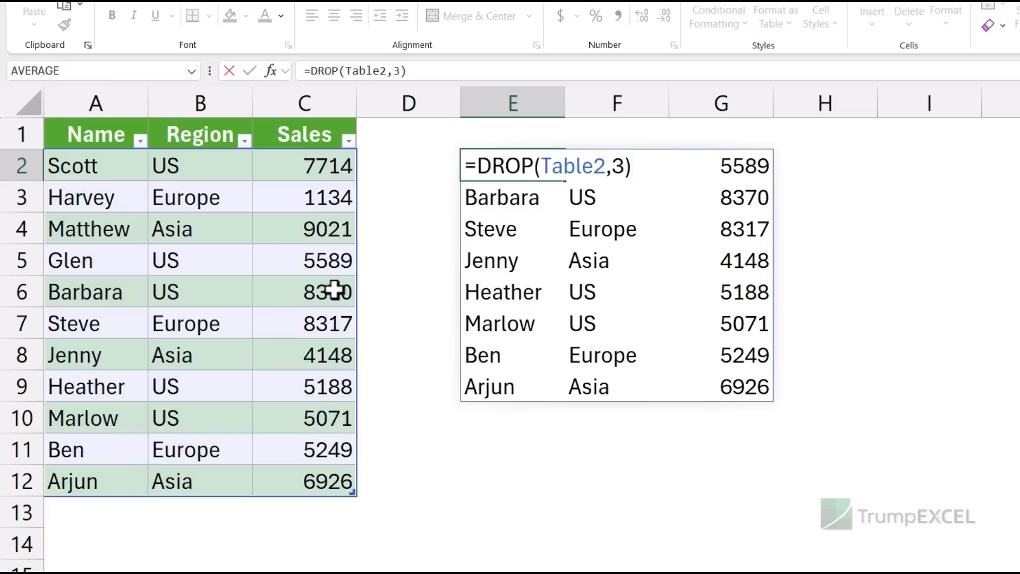
{"action": "double_click", "coordinate": [622, 169]}
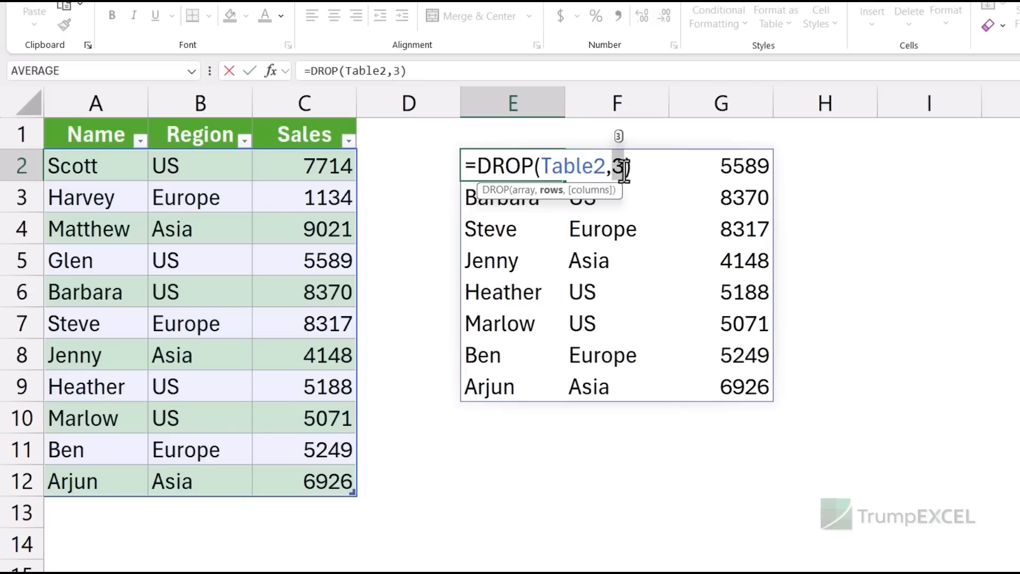
{"action": "type", "text": "-3"}
{"action": "key", "text": "Return"}
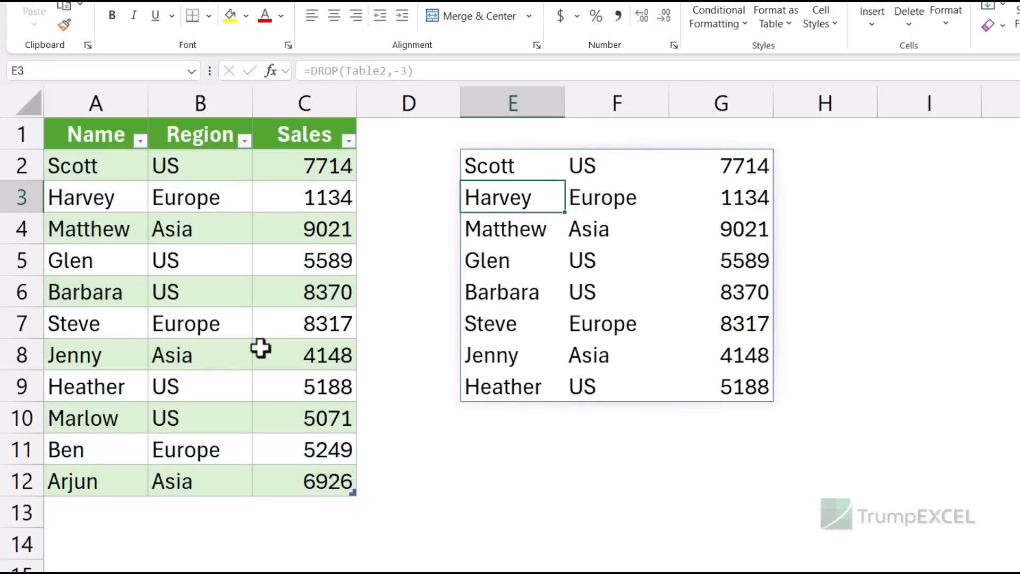
- Compare the kept and dropped source rows, and change the E2 formula to =DROP(Table2,,-2) to remove the last two columns
{"action": "left_click_drag", "start_coordinate": [85, 161], "coordinate": [284, 374]}
{"action": "left_click_drag", "start_coordinate": [85, 419], "coordinate": [321, 480]}
{"action": "double_click", "coordinate": [482, 170]}
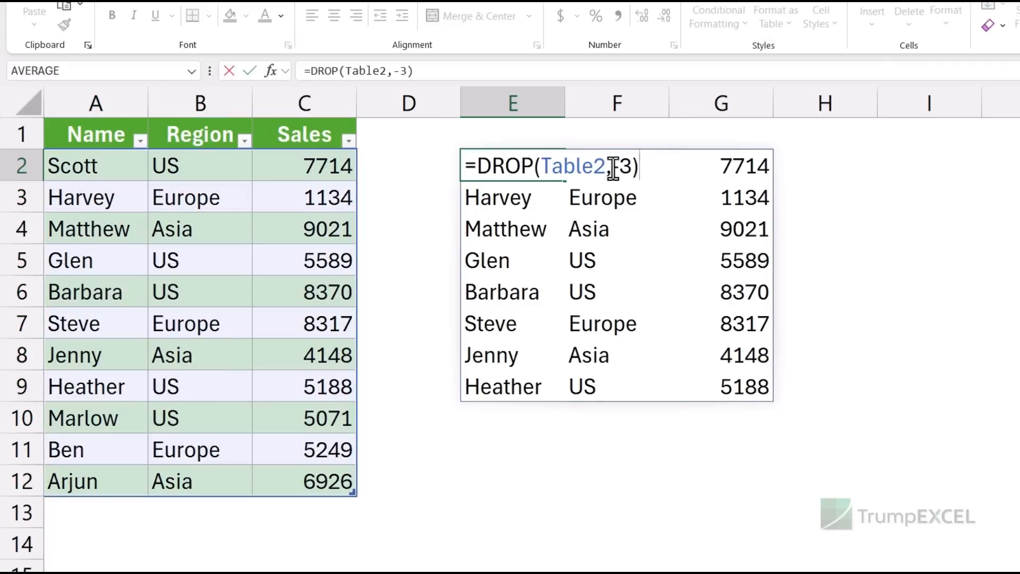
{"action": "left_click_drag", "start_coordinate": [611, 169], "coordinate": [636, 169]}
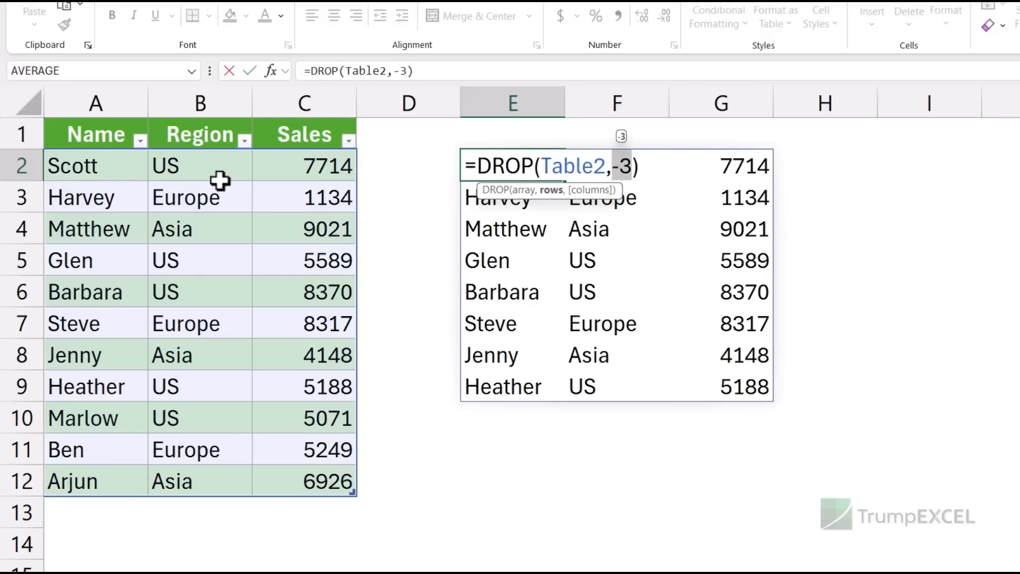
{"action": "type", "text": "-2"}
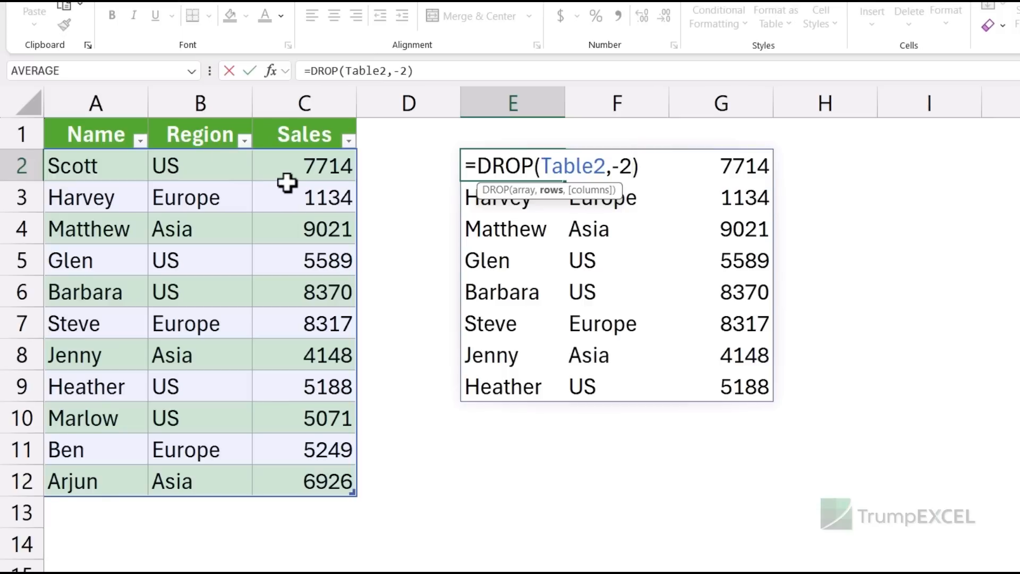
{"action": "type", "text": ","}
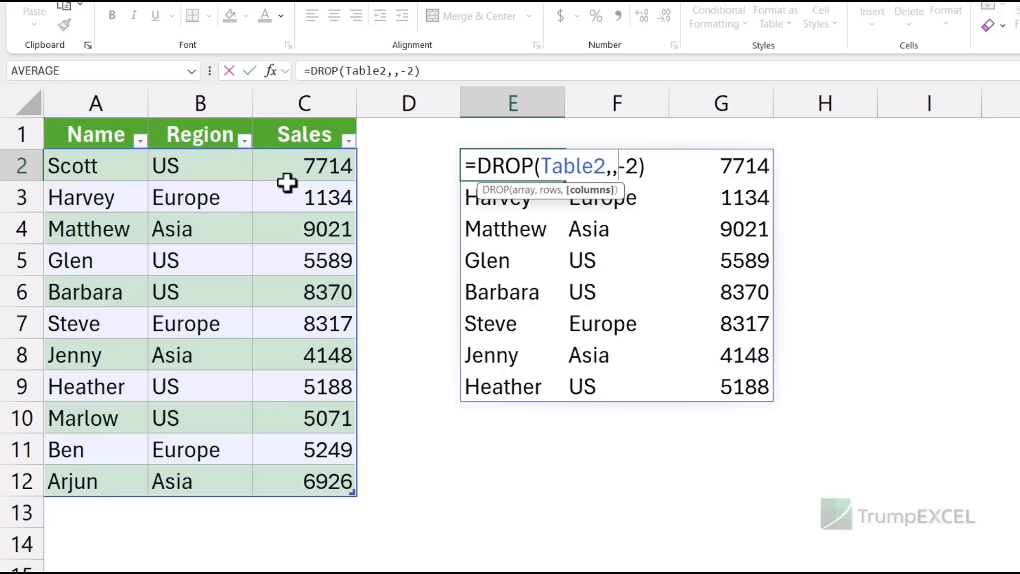
{"action": "key", "text": "Return"}
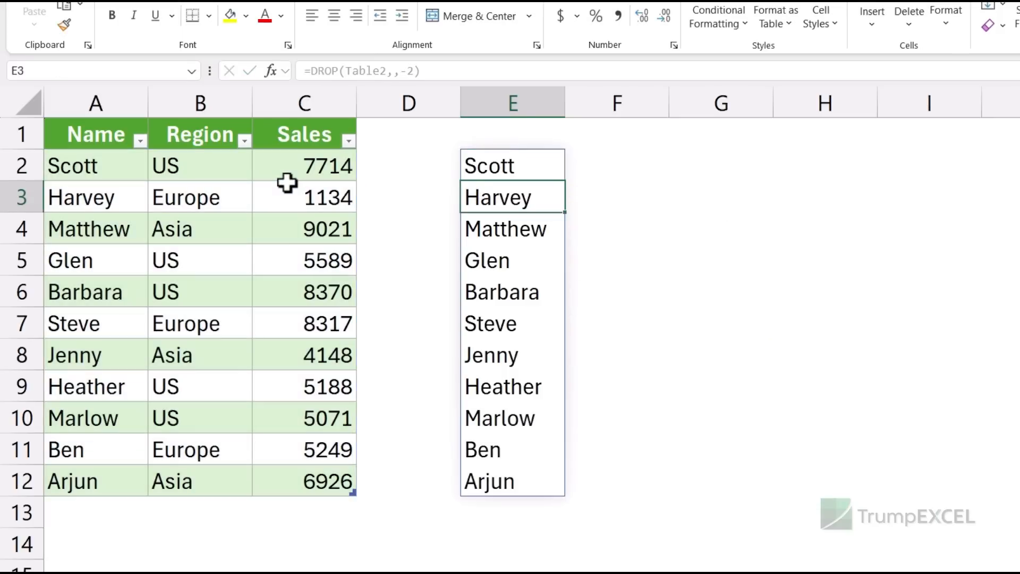
- Change the E2 formula to =DROP(Table2,,2) to remove the table's first two columns
{"action": "left_click", "coordinate": [516, 166]}
{"action": "double_click", "coordinate": [517, 166]}
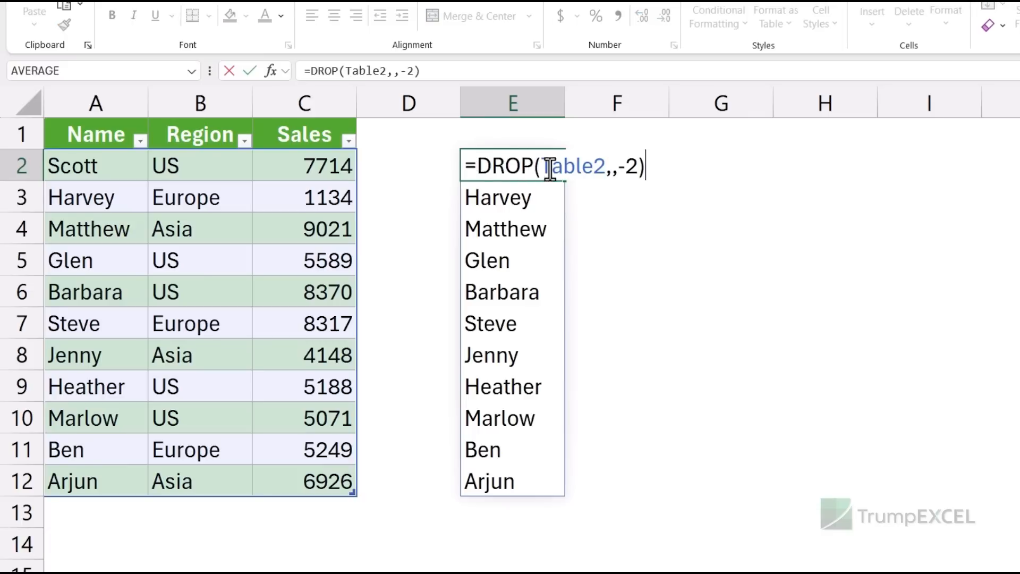
{"action": "double_click", "coordinate": [620, 166]}
{"action": "key", "text": "BackSpace"}
{"action": "key", "text": "Return"}
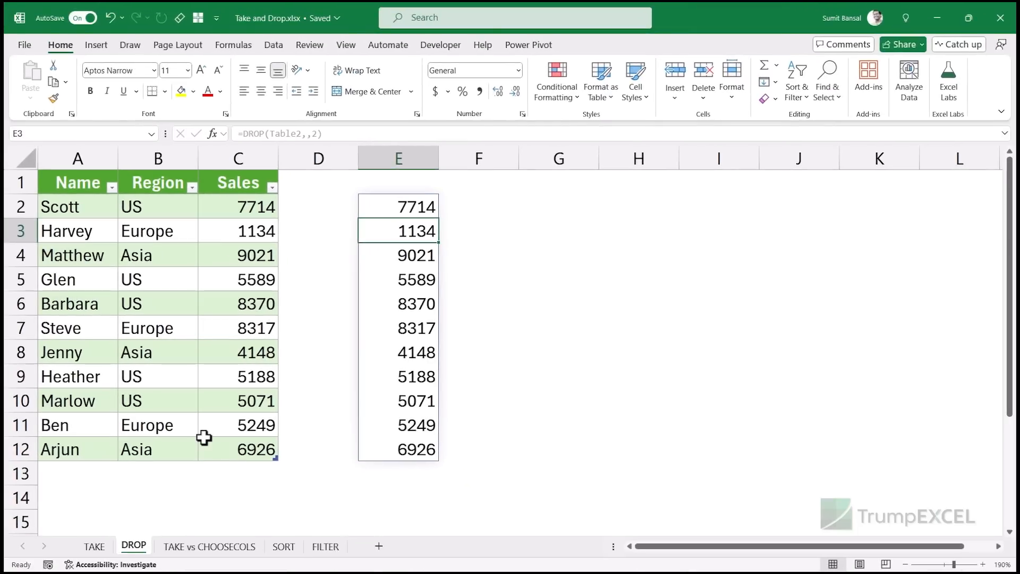
- On the TAKE sheet, delete the E2 formula, and highlight the table's Name entries A2:A11 and Region entries B2:B12
{"action": "left_click", "coordinate": [95, 548]}
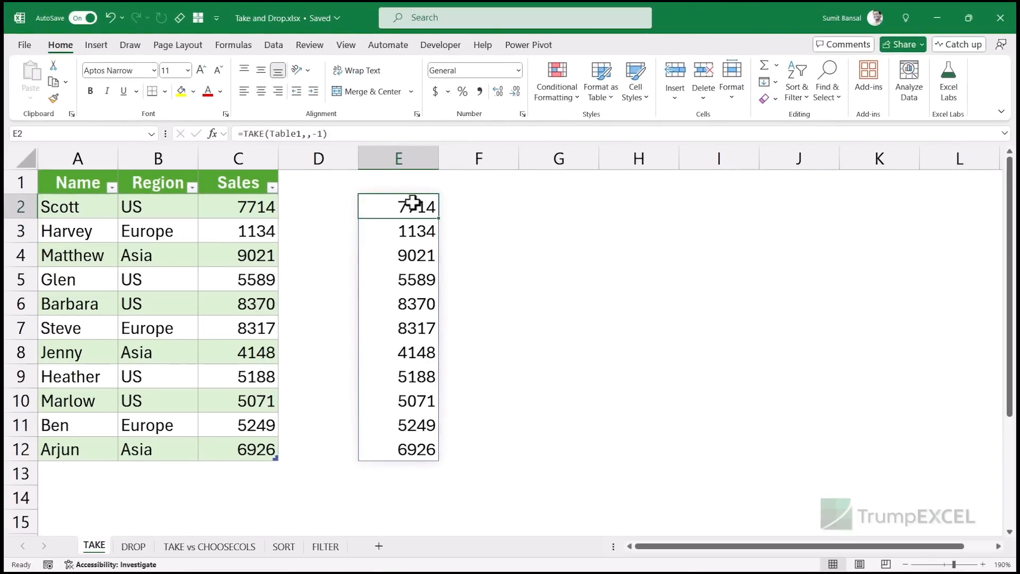
{"action": "key", "text": "Delete"}
{"action": "left_click_drag", "start_coordinate": [95, 207], "coordinate": [75, 431]}
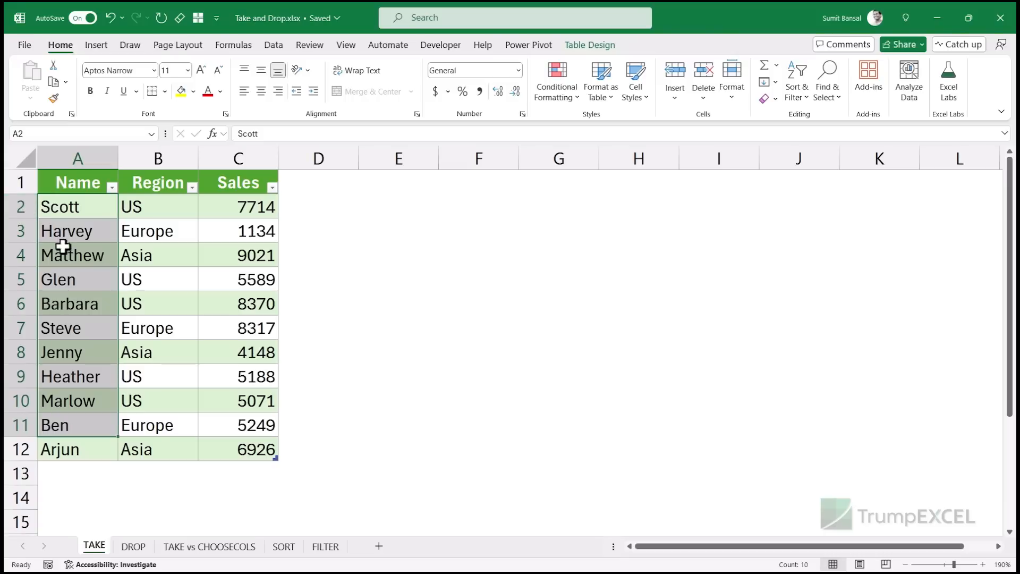
{"action": "left_click_drag", "start_coordinate": [69, 205], "coordinate": [68, 433]}
{"action": "left_click_drag", "start_coordinate": [162, 207], "coordinate": [162, 449]}
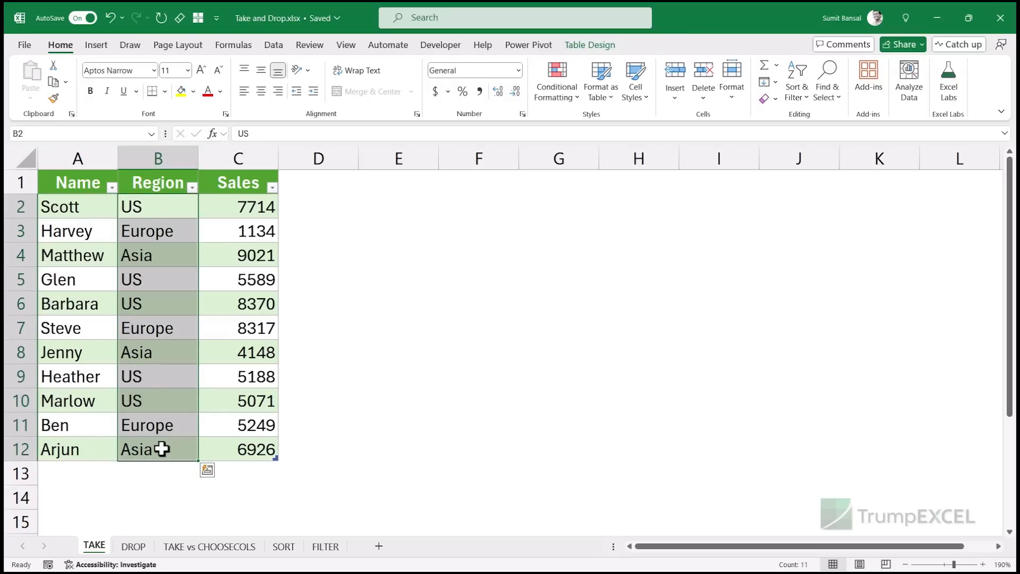
- On the TAKE vs CHOOSECOLS sheet, enter =CHOOSECOLS(Table5,1,3) in E2 to return the Name and Sales columns
{"action": "left_click", "coordinate": [198, 551]}
{"action": "left_click", "coordinate": [383, 199]}
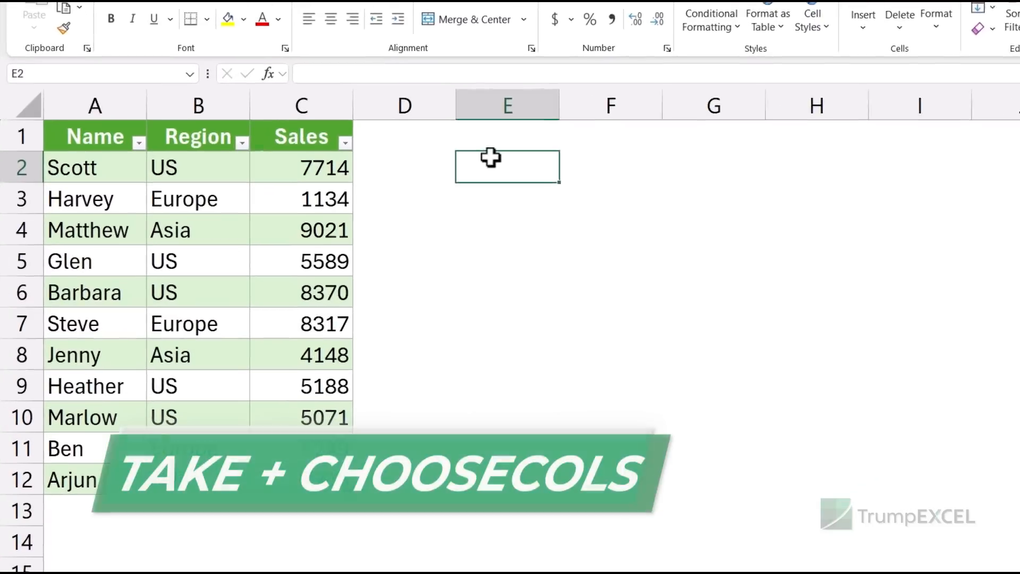
{"action": "type", "text": "=choose"}
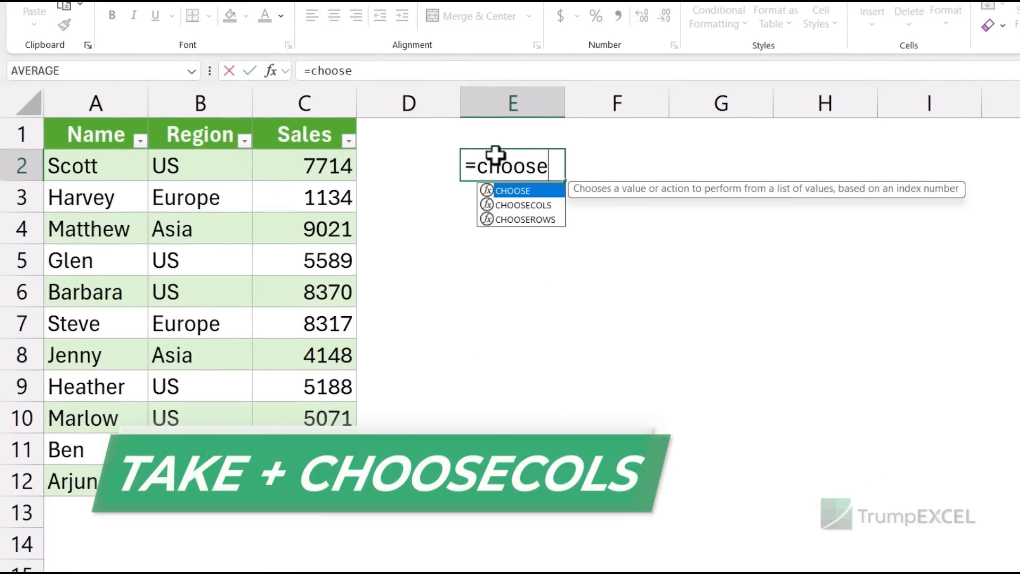
{"action": "type", "text": "col"}
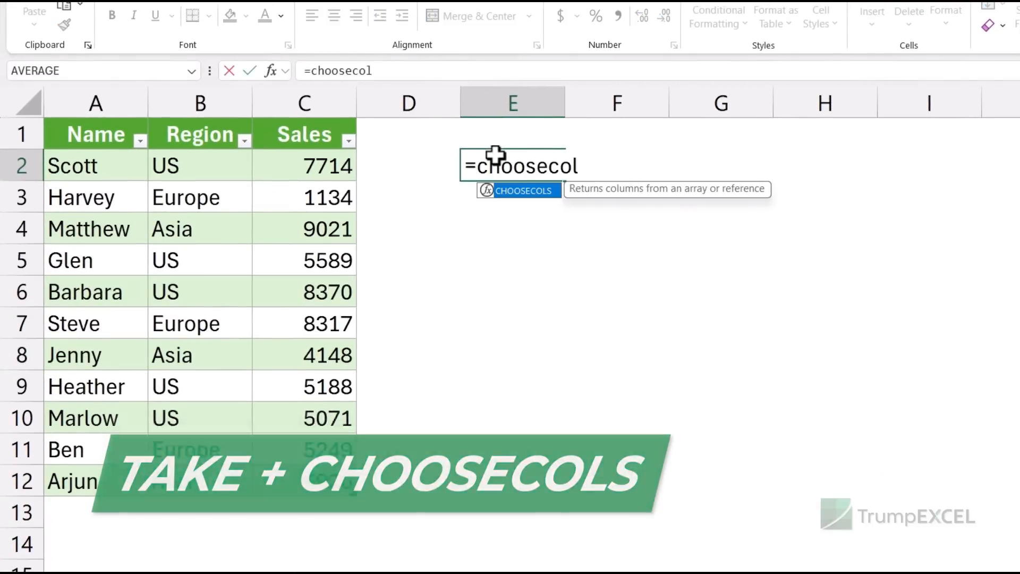
{"action": "key", "text": "Tab"}
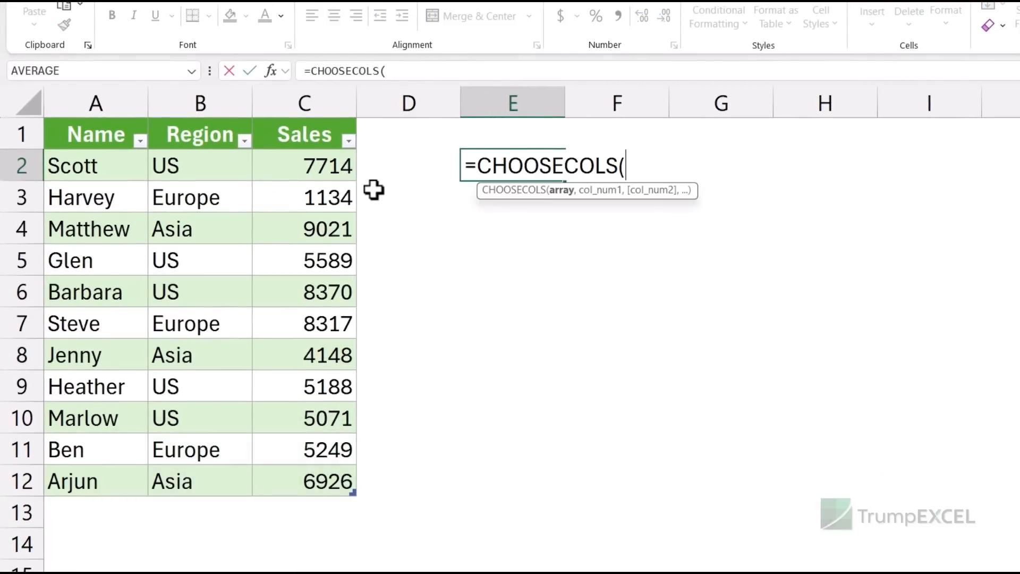
{"action": "left_click_drag", "start_coordinate": [112, 173], "coordinate": [301, 467]}
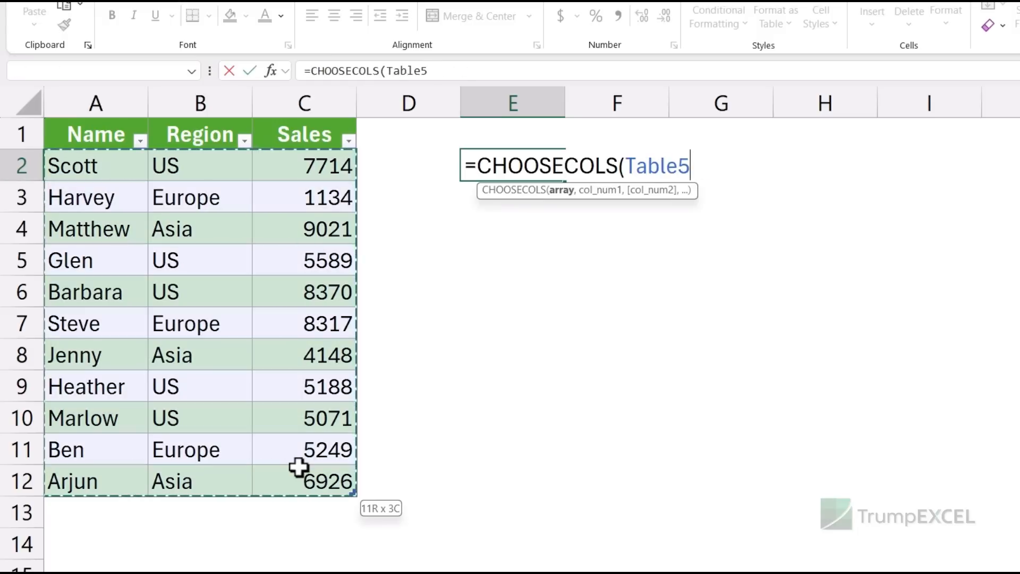
{"action": "type", "text": ","}
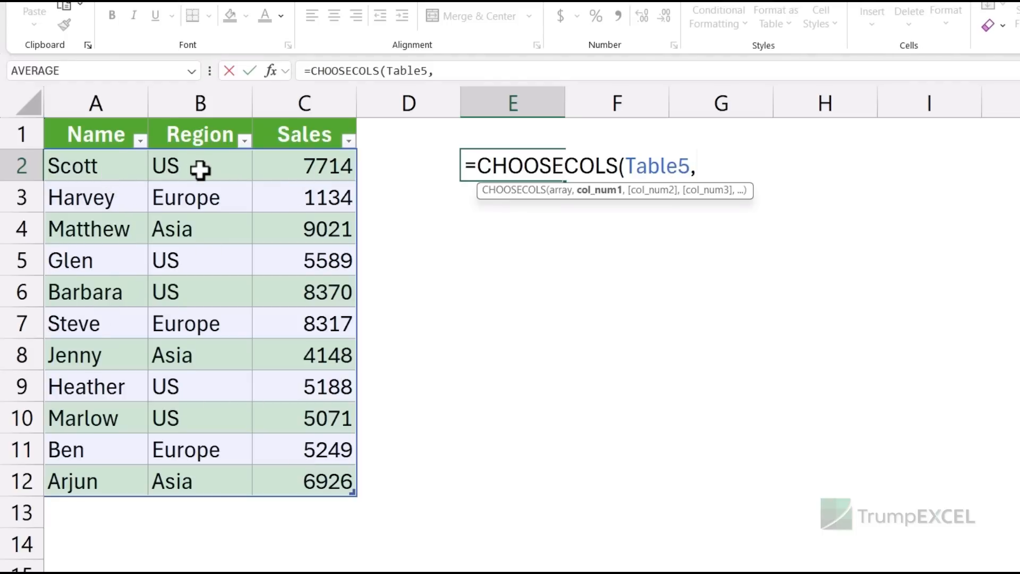
{"action": "type", "text": "1,"}
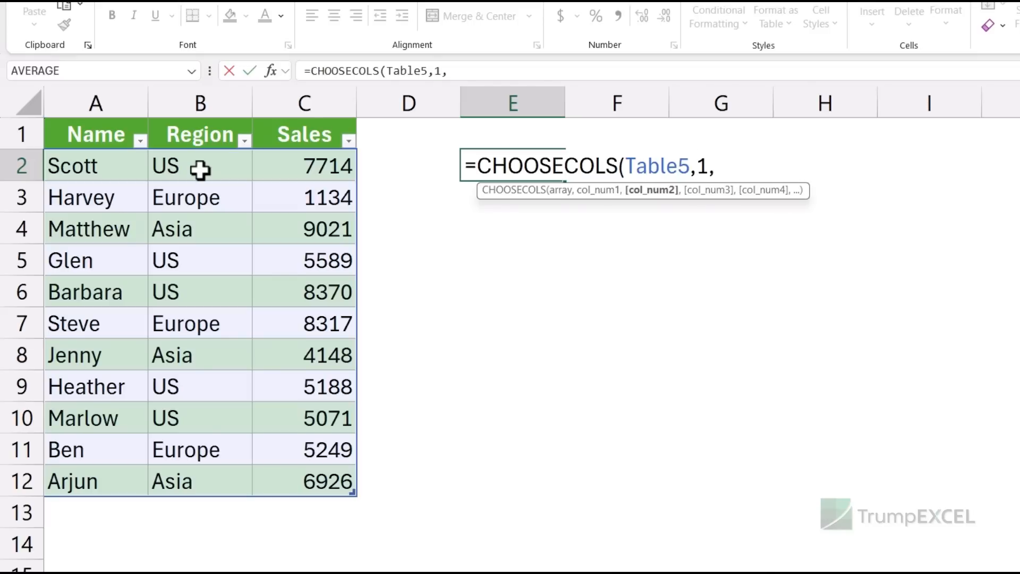
{"action": "type", "text": "3)"}
{"action": "key", "text": "Return"}
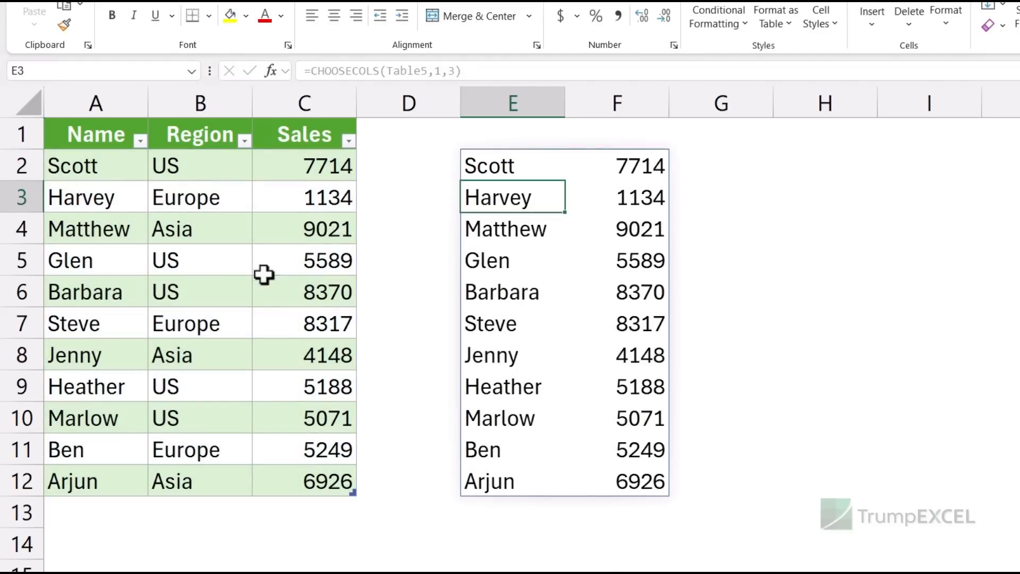
- Change the E2 formula to =TAKE(CHOOSECOLS(Table5,1,3),5) to keep the first five rows, and highlight the result
{"action": "double_click", "coordinate": [505, 166]}
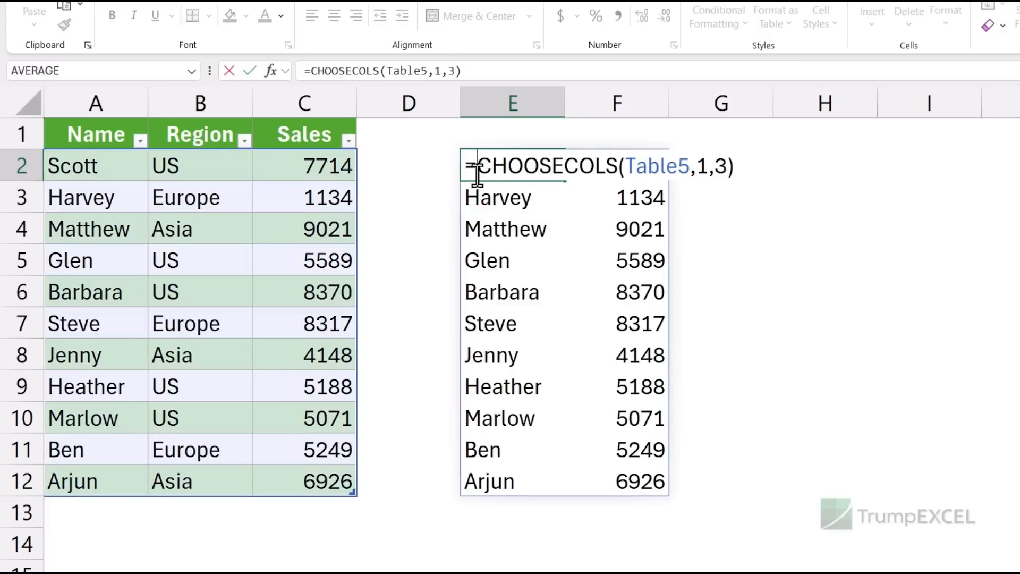
{"action": "type", "text": "TAKE("}
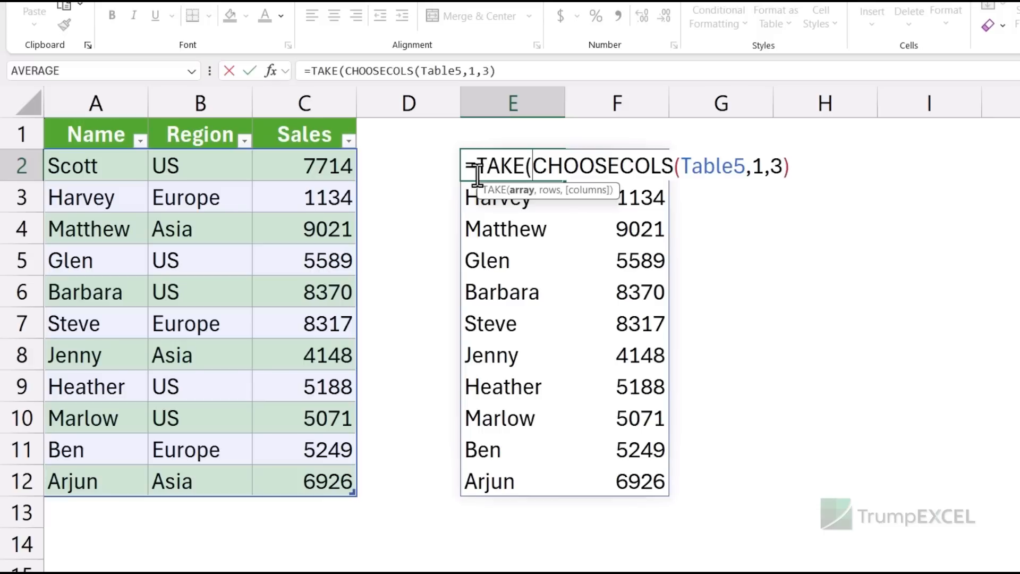
{"action": "left_click", "coordinate": [827, 171]}
{"action": "type", "text": ","}
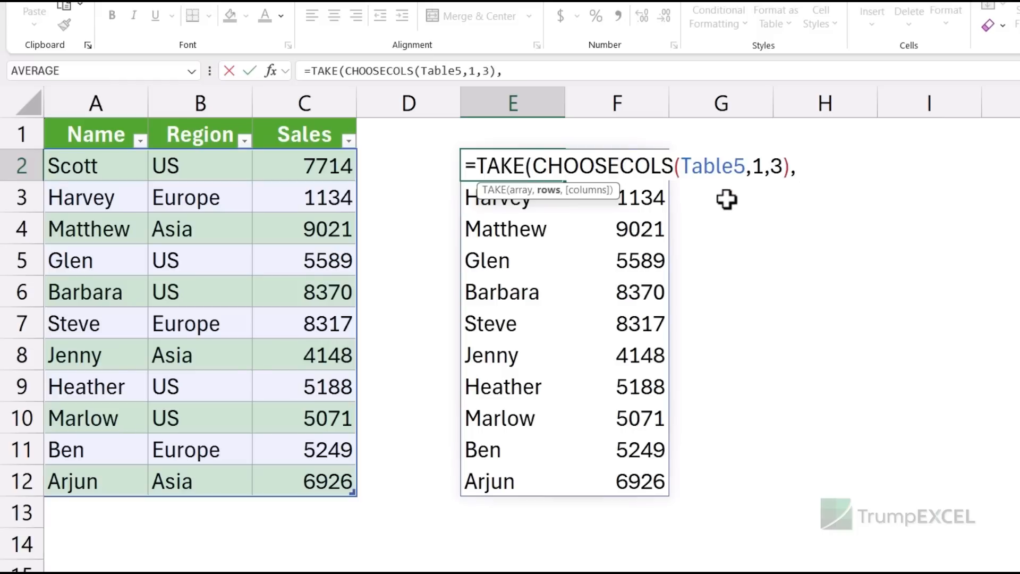
{"action": "type", "text": "5)"}
{"action": "key", "text": "Return"}
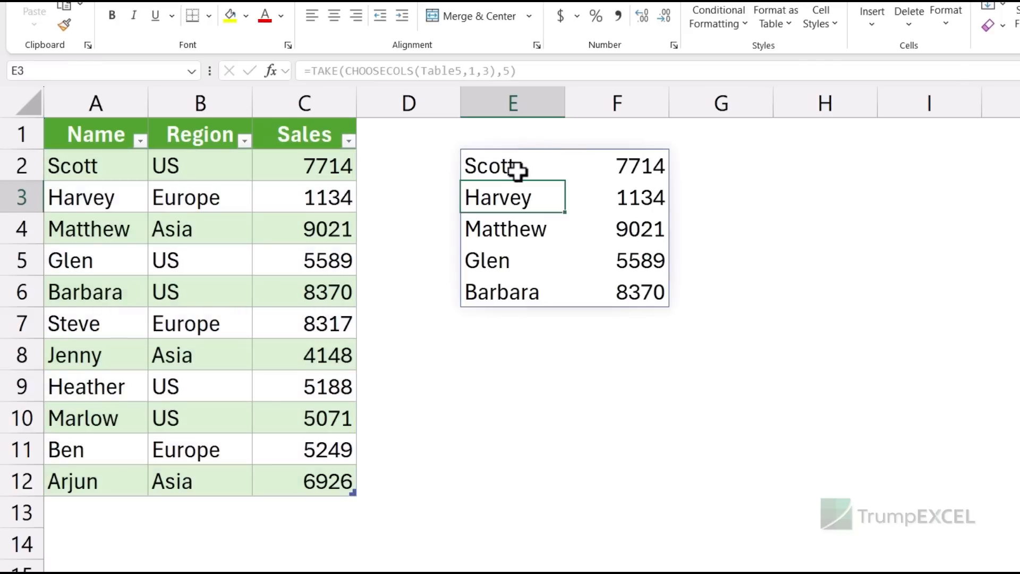
{"action": "left_click_drag", "start_coordinate": [520, 168], "coordinate": [604, 289]}
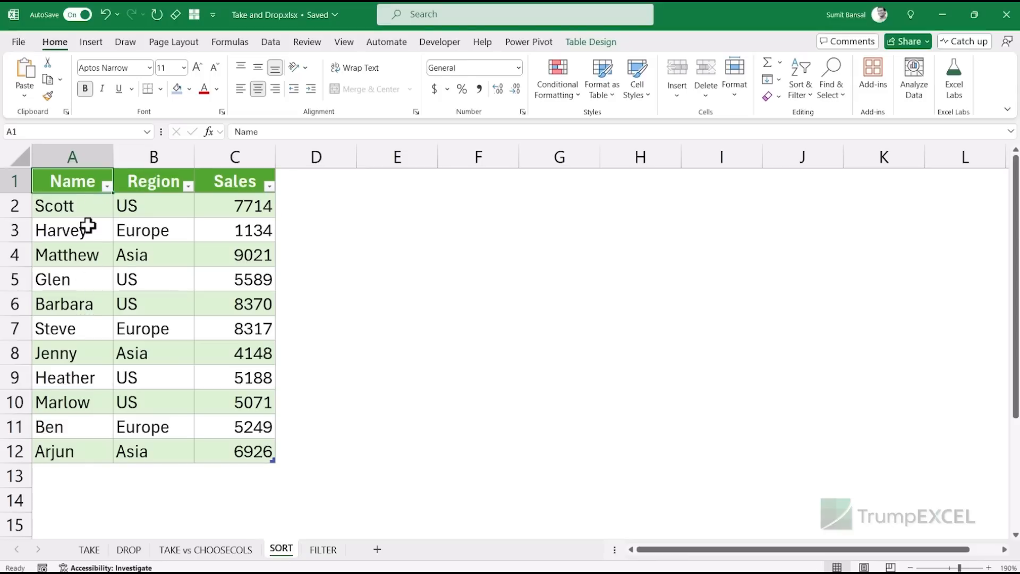
- On the SORT sheet, enter =SORT(Table3,3,-1) in E2 to sort the table by Sales in descending order
{"action": "left_click_drag", "start_coordinate": [87, 210], "coordinate": [235, 449]}
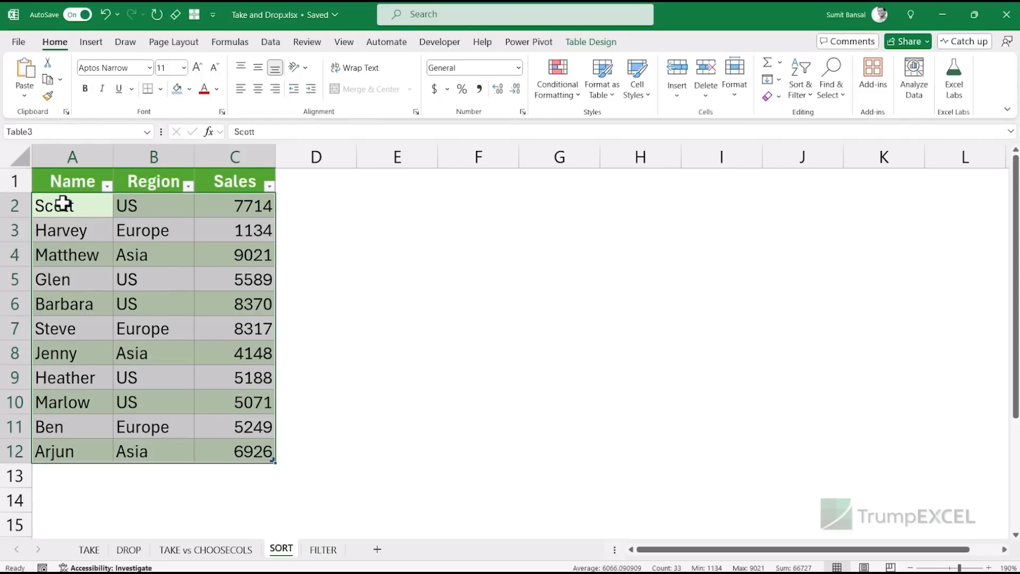
{"action": "left_click_drag", "start_coordinate": [63, 206], "coordinate": [215, 261]}
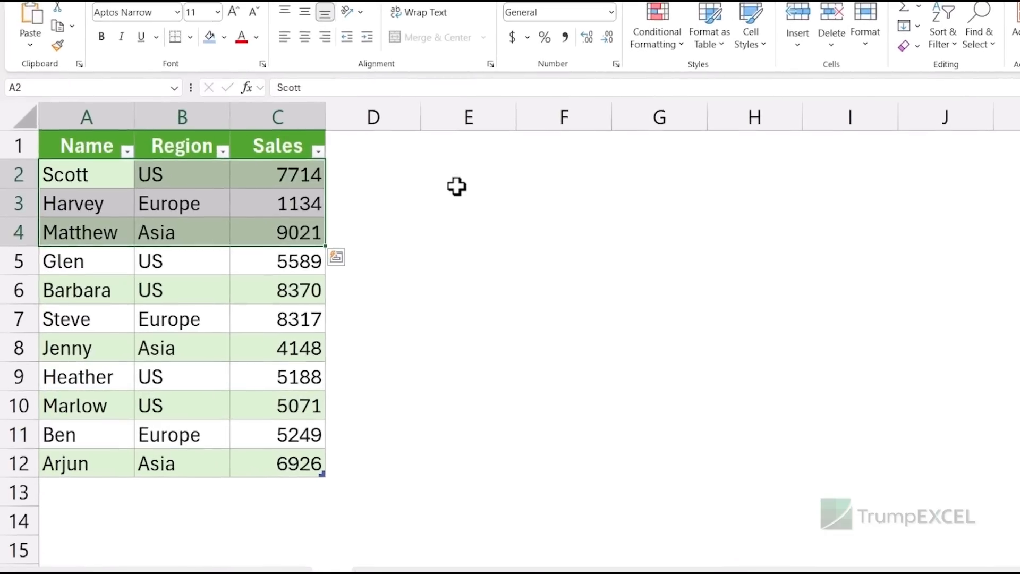
{"action": "left_click", "coordinate": [388, 214]}
{"action": "type", "text": "=sor"}
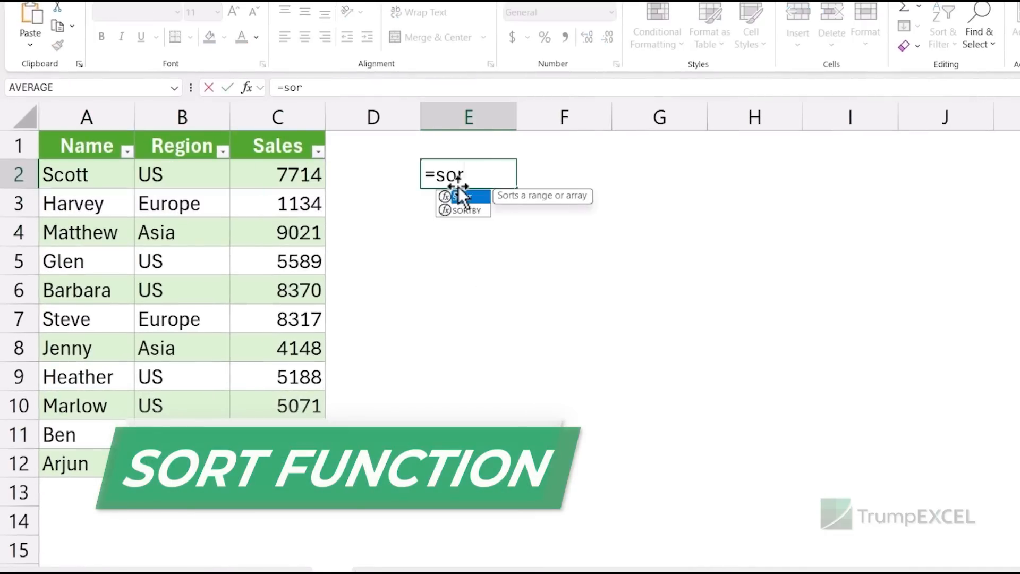
{"action": "key", "text": "Tab"}
{"action": "left_click_drag", "start_coordinate": [80, 176], "coordinate": [298, 463]}
{"action": "type", "text": ","}
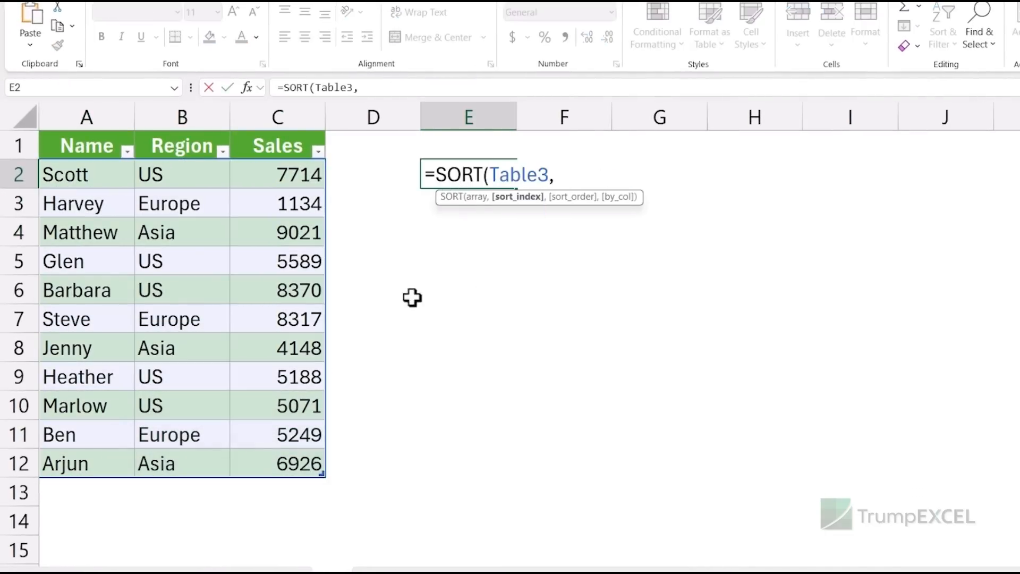
{"action": "type", "text": "3"}
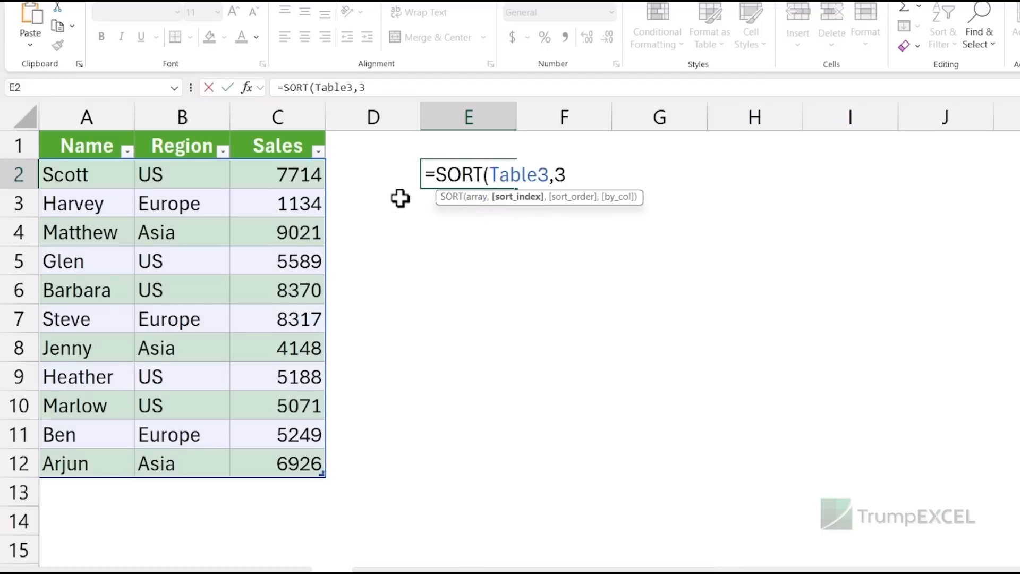
{"action": "type", "text": ","}
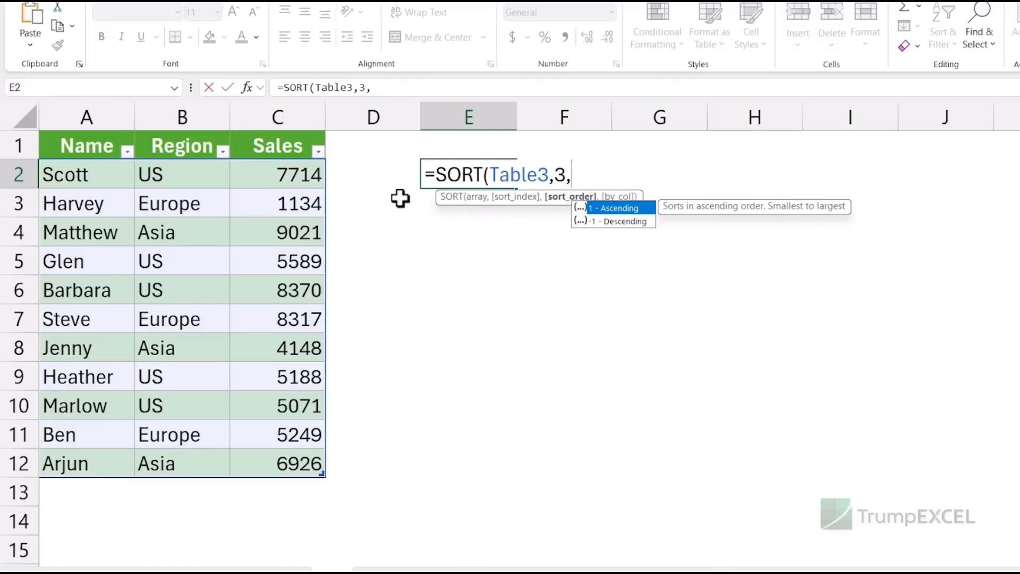
{"action": "type", "text": "-1)"}
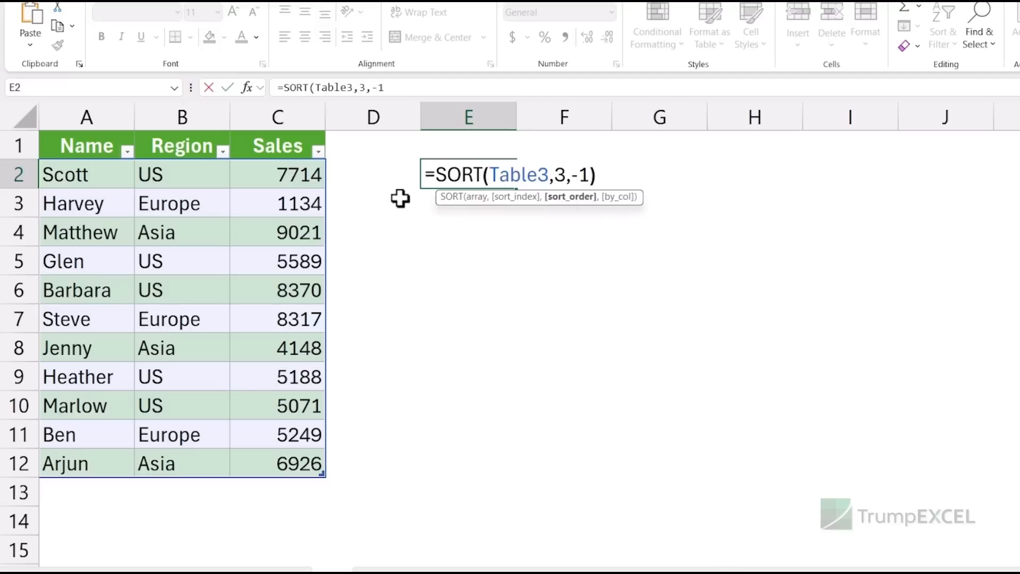
{"action": "key", "text": "Return"}
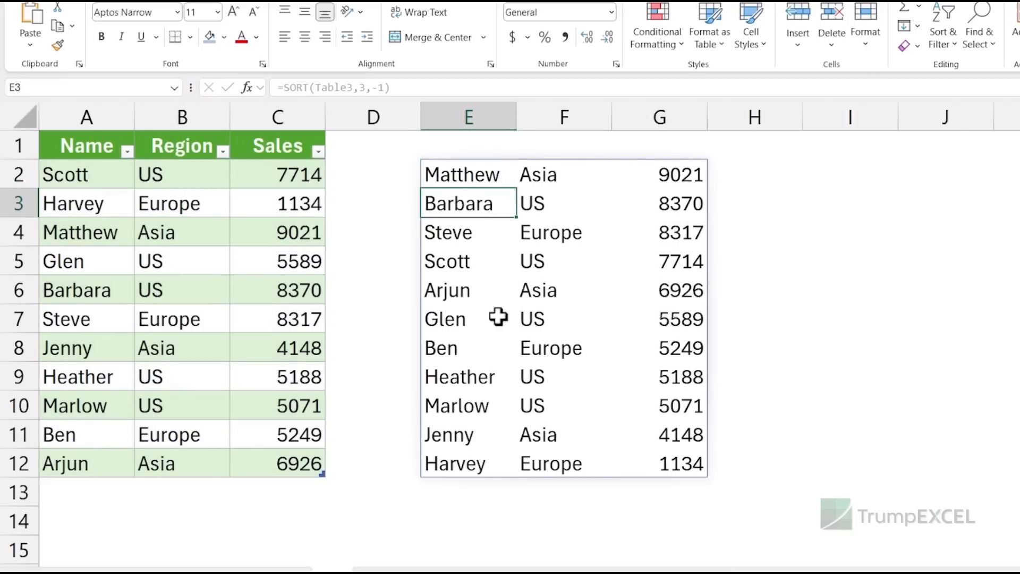
- Highlight the top three sorted records, and change the E2 formula to =TAKE(SORT(Table3,3,-1),3) to return only those rows
{"action": "left_click", "coordinate": [462, 183]}
{"action": "left_click_drag", "start_coordinate": [463, 183], "coordinate": [651, 211]}
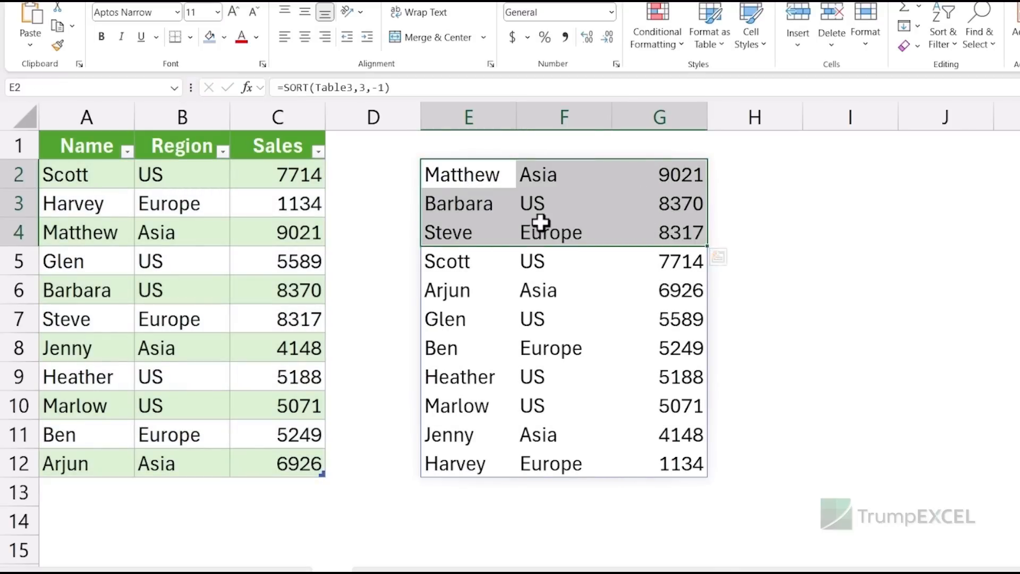
{"action": "left_click", "coordinate": [458, 178]}
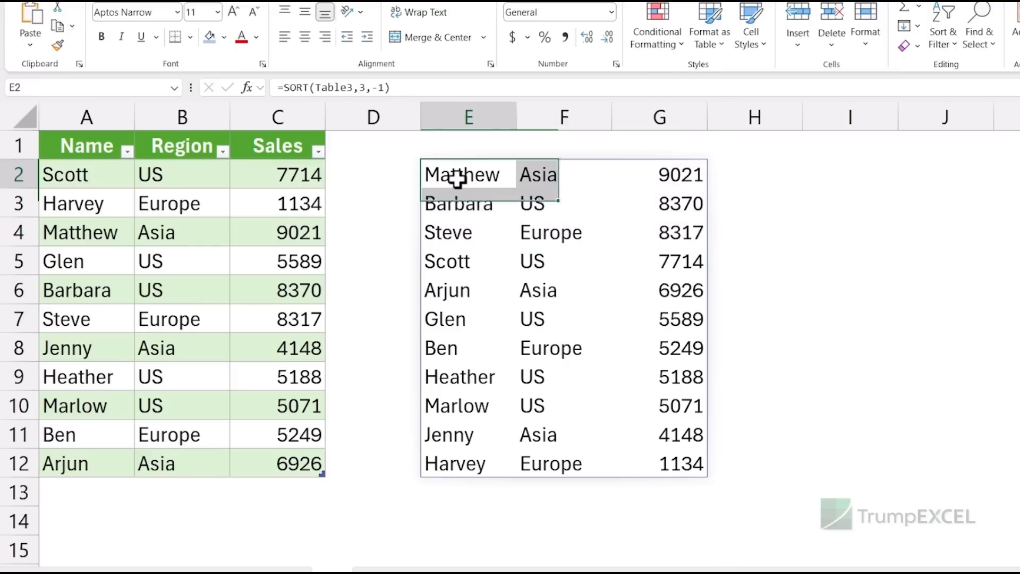
{"action": "double_click", "coordinate": [456, 176]}
{"action": "left_click", "coordinate": [435, 176]}
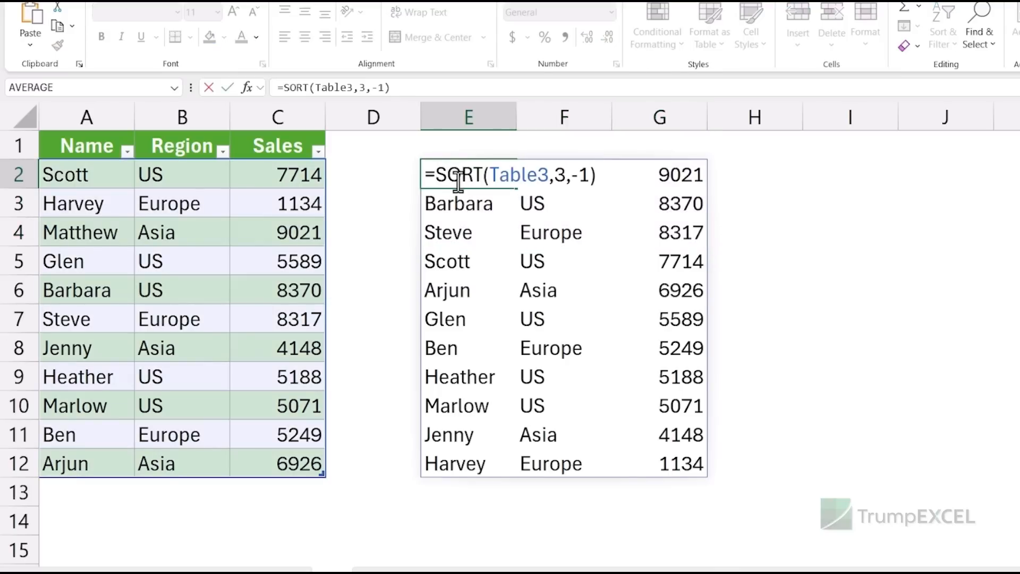
{"action": "type", "text": "TAKE("}
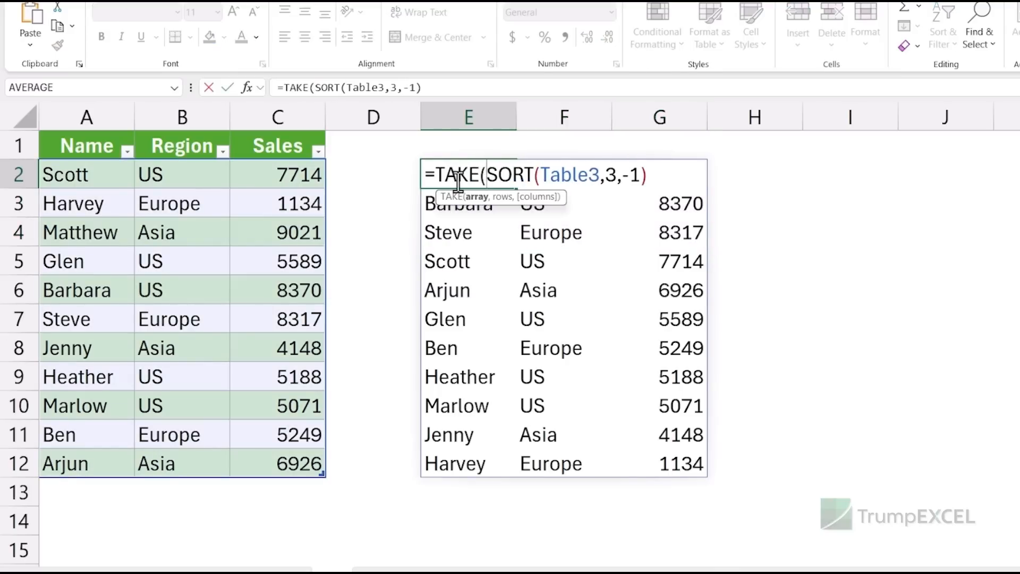
{"action": "left_click", "coordinate": [646, 175]}
{"action": "type", "text": ",3)"}
{"action": "key", "text": "Return"}
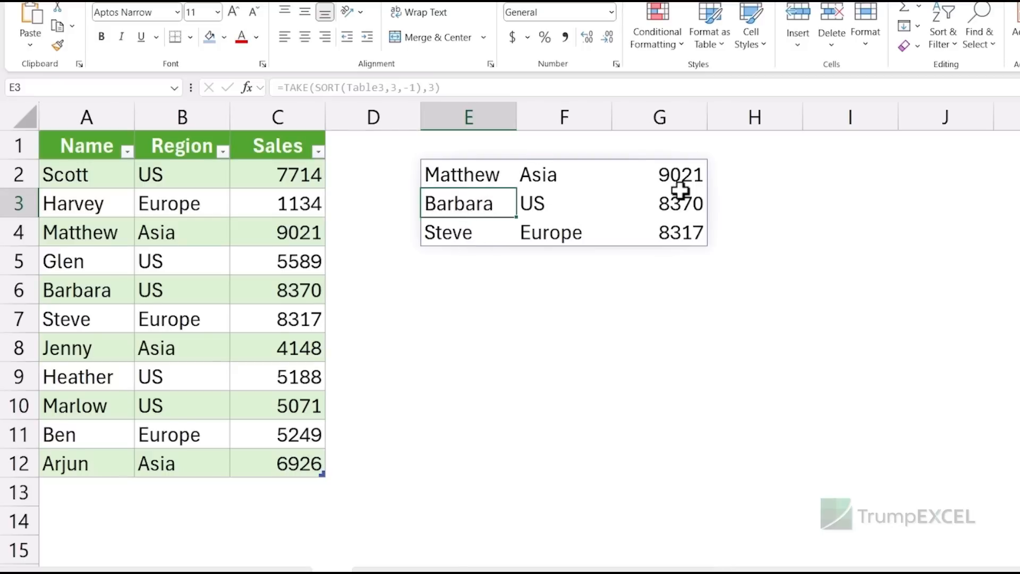
- Change the E2 formula to =TAKE(SORT(Table3,3,-1),3,1) to return only the top three names, and highlight them
{"action": "left_click", "coordinate": [480, 182]}
{"action": "key", "text": "F2"}
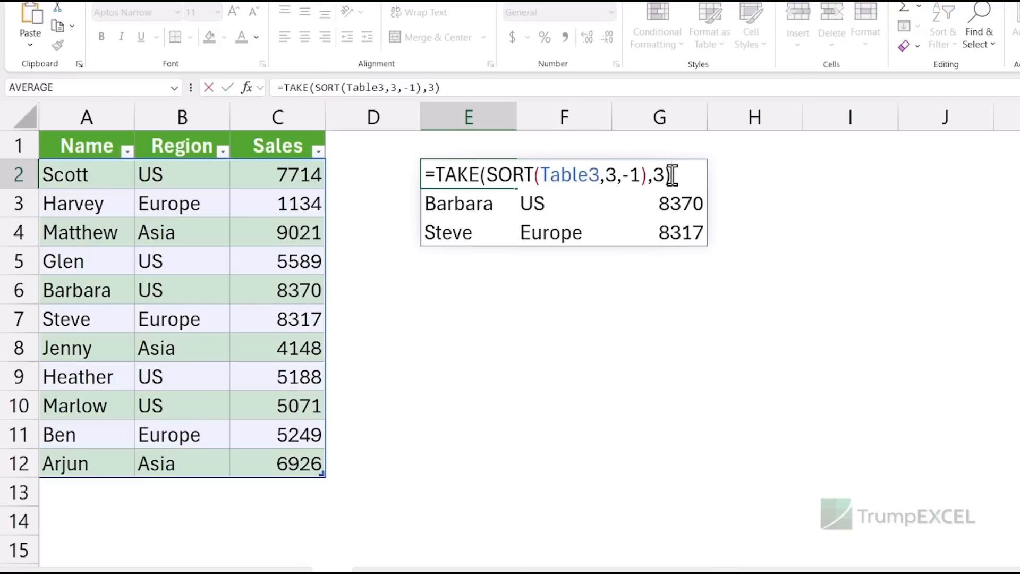
{"action": "type", "text": ",1"}
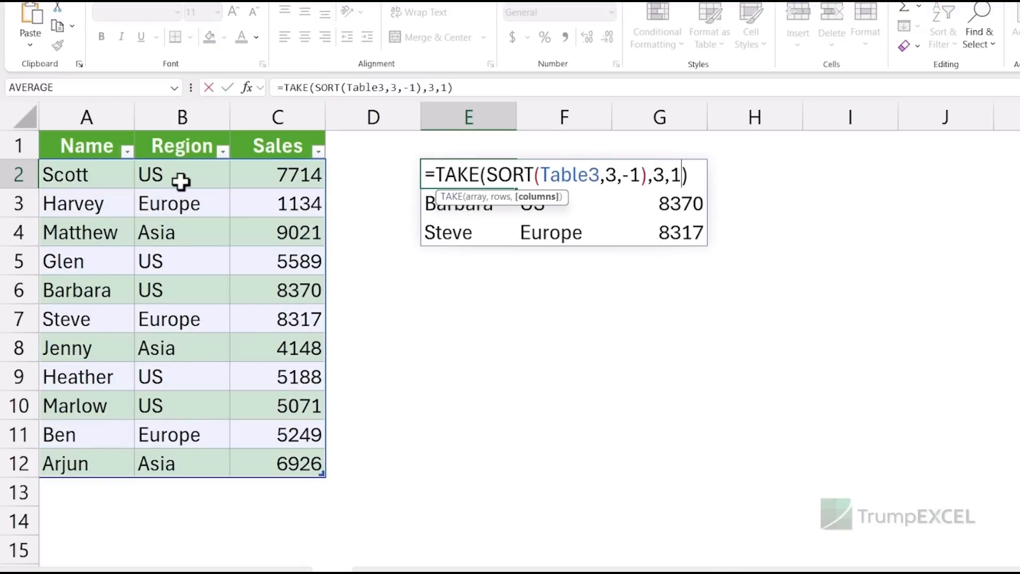
{"action": "key", "text": "Return"}
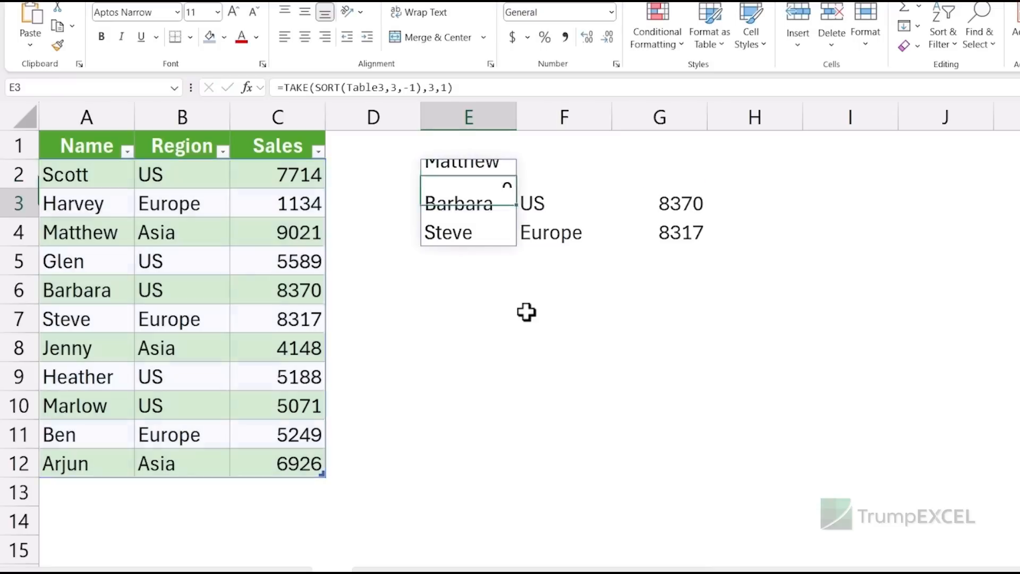
{"action": "left_click_drag", "start_coordinate": [463, 177], "coordinate": [458, 229]}
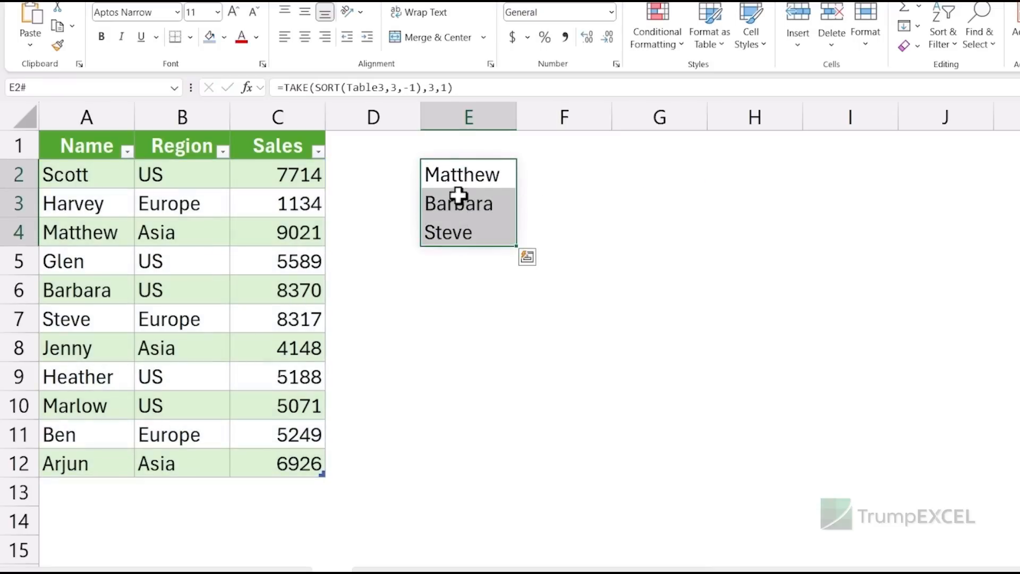
- Change the E2 formula to =TAKE(SORT(Table3,3,-1),-3,1) to return only the bottom three names, and highlight them
{"action": "double_click", "coordinate": [460, 175]}
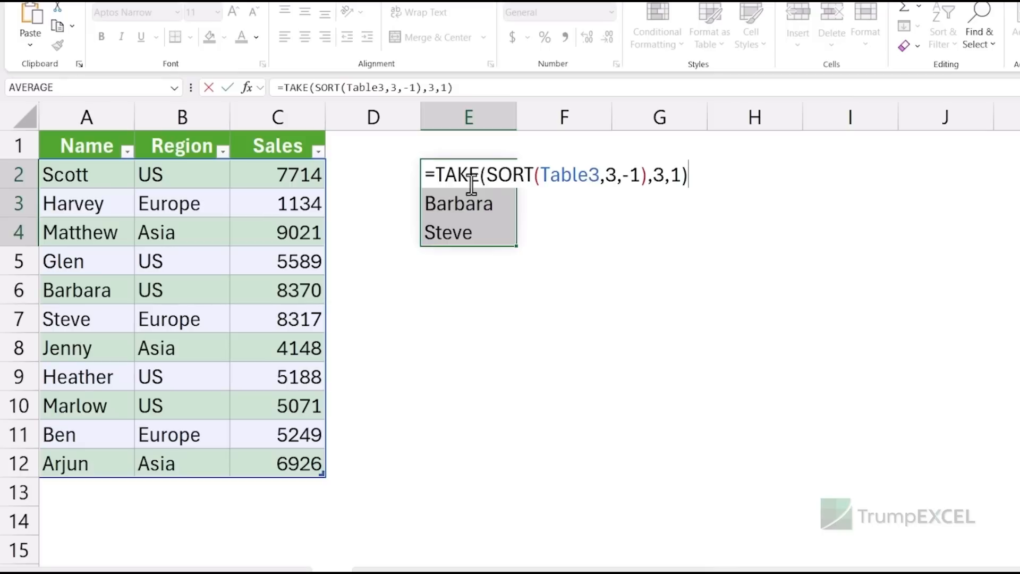
{"action": "left_click", "coordinate": [660, 176]}
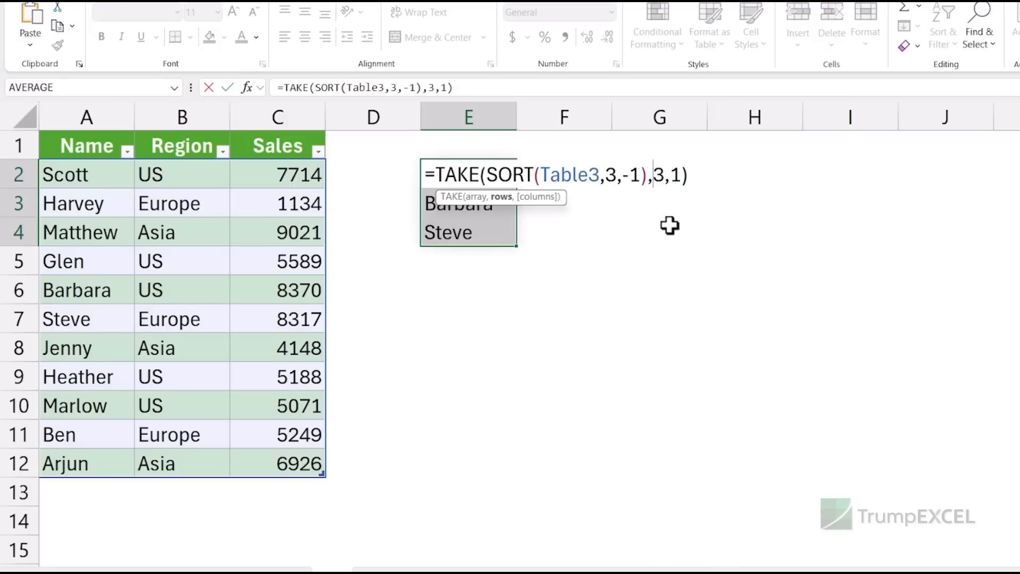
{"action": "type", "text": "-"}
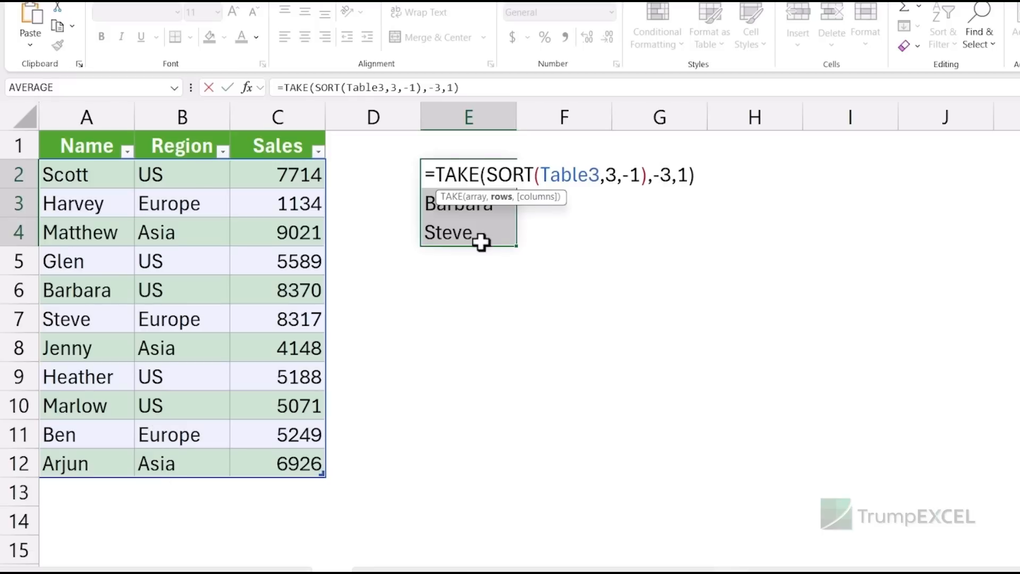
{"action": "key", "text": "Return"}
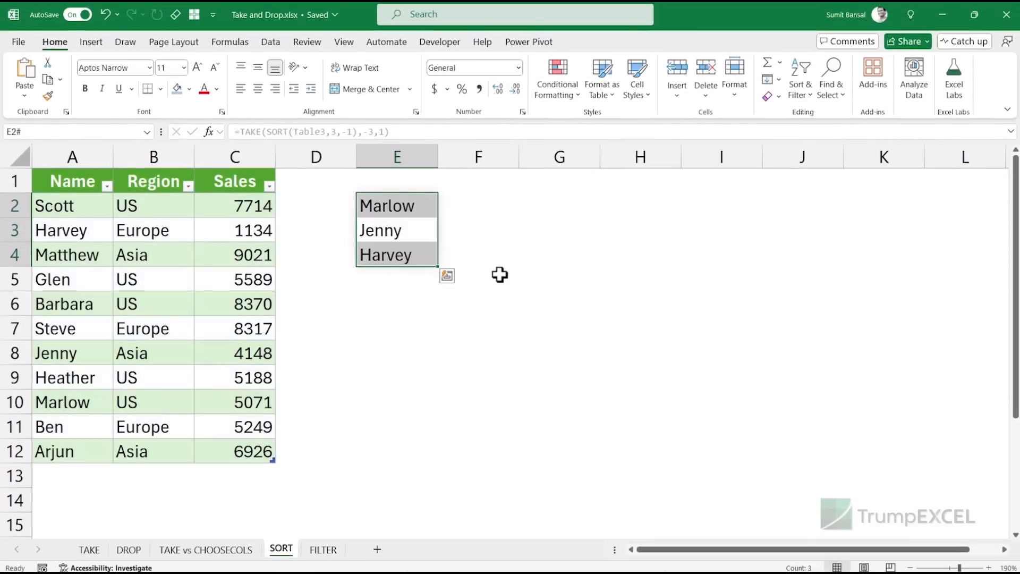
{"action": "left_click_drag", "start_coordinate": [420, 207], "coordinate": [409, 255]}
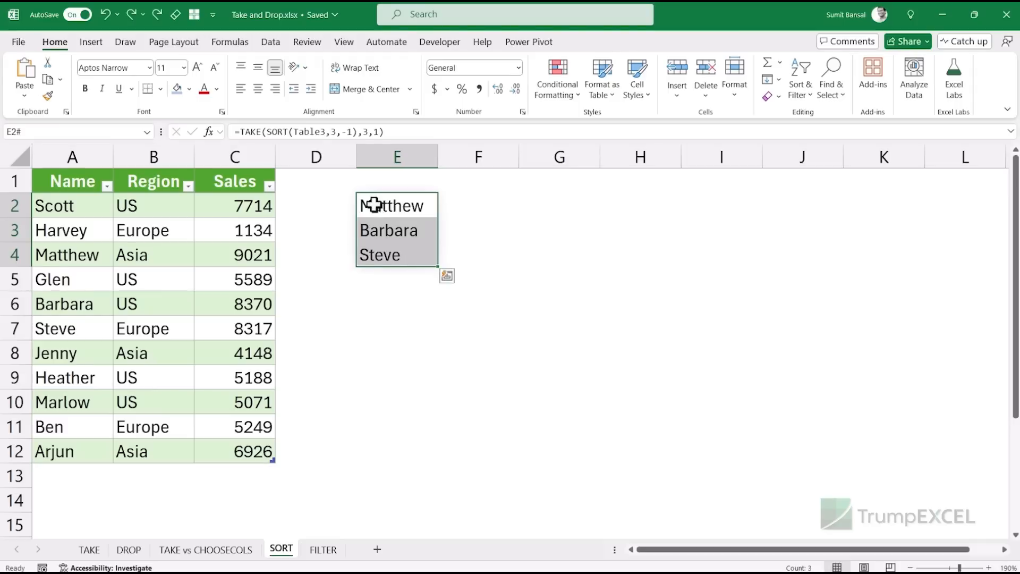
- Clear E2 and enter =SORT(Table3,3,-1) to list the whole table by Sales in descending order
{"action": "left_click", "coordinate": [381, 207]}
{"action": "key", "text": "Delete"}
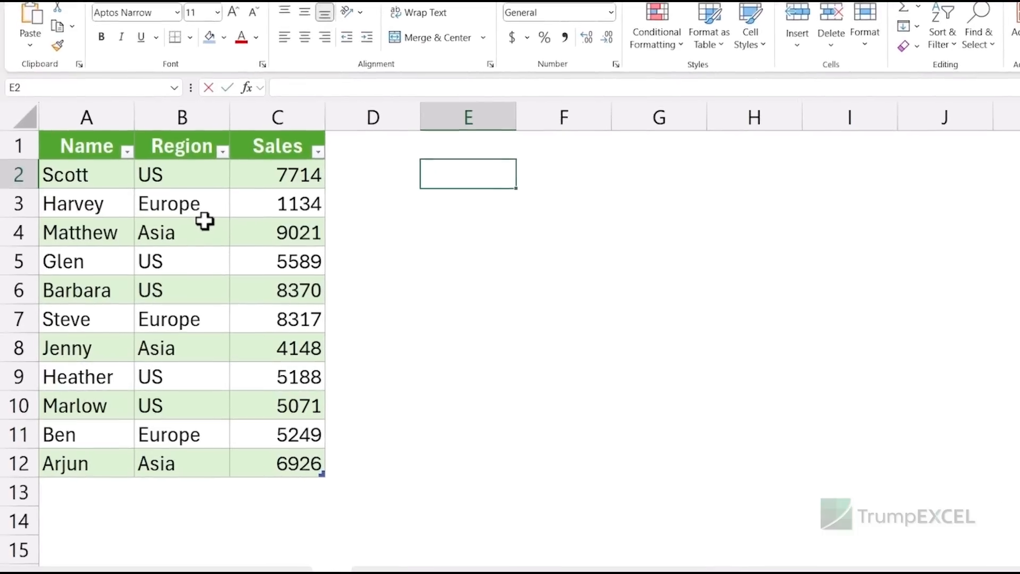
{"action": "type", "text": "=so"}
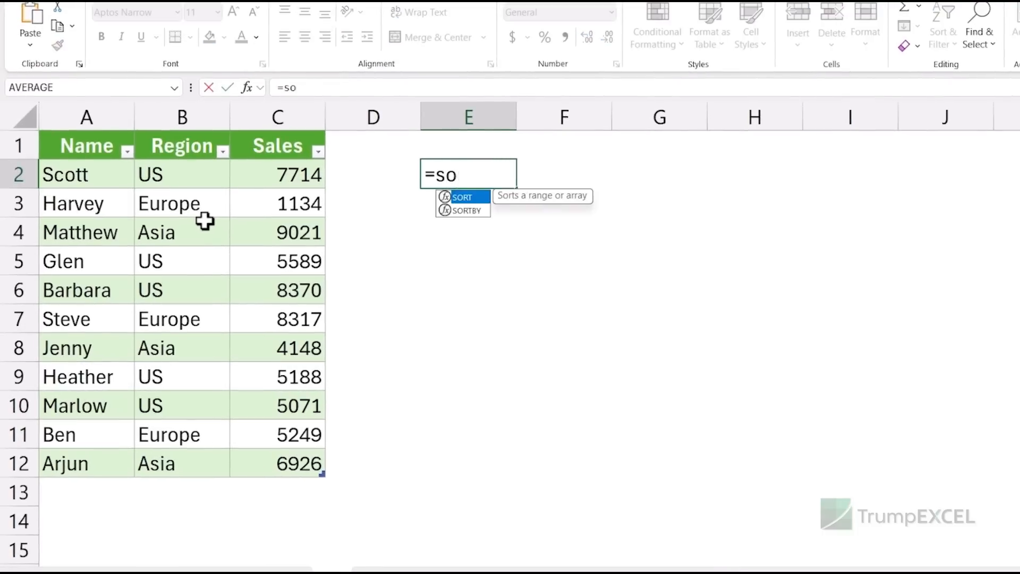
{"action": "key", "text": "Tab"}
{"action": "left_click_drag", "start_coordinate": [72, 175], "coordinate": [259, 443]}
{"action": "type", "text": ","}
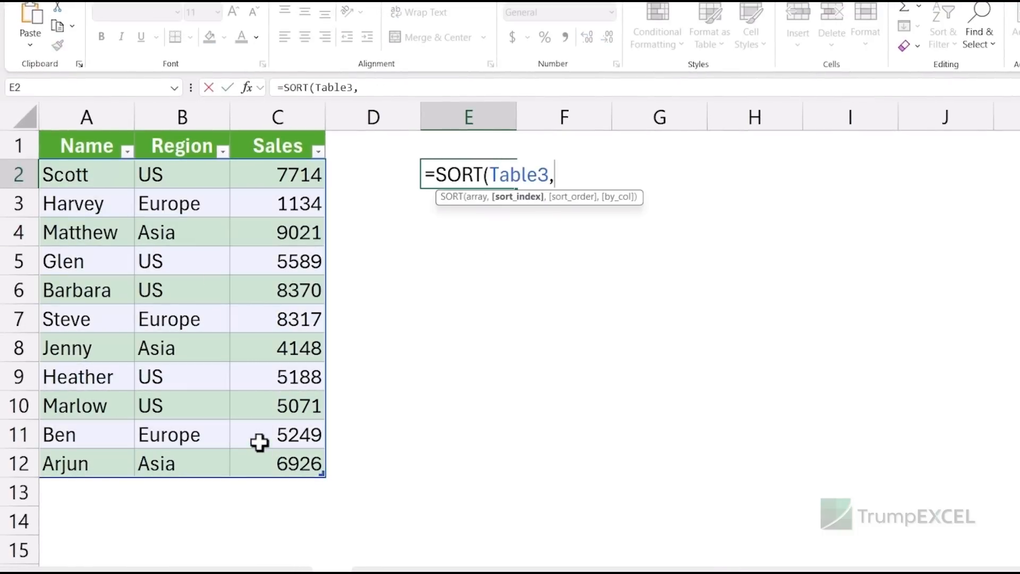
{"action": "type", "text": "3,-1"}
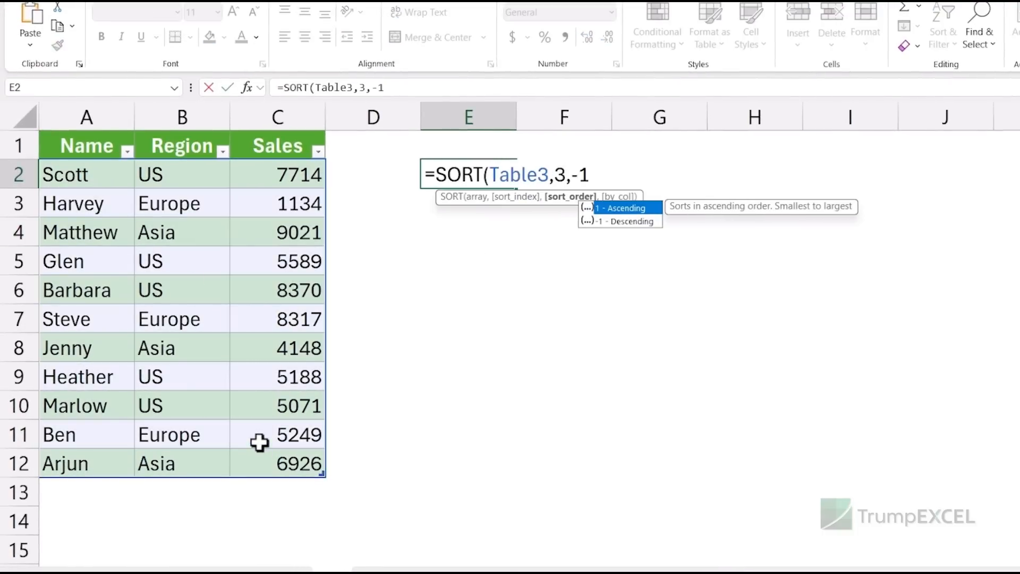
{"action": "key", "text": "Return"}
- Change the E2 formula to =CHOOSECOLS(SORT(Table3,3,-1),1,3) to keep only the Name and Sales columns
{"action": "left_click", "coordinate": [448, 178]}
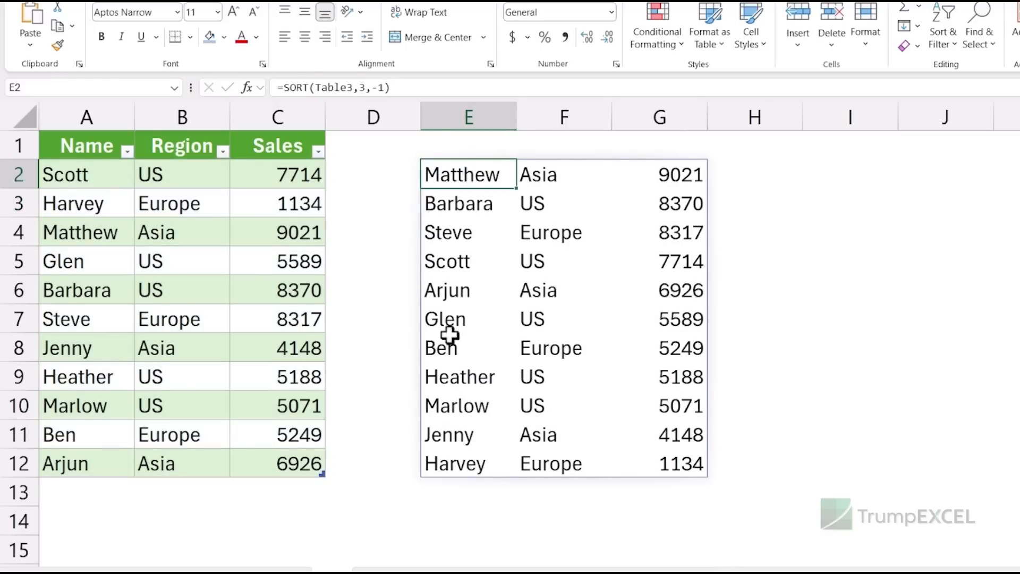
{"action": "key", "text": "F2"}
{"action": "left_click", "coordinate": [435, 175]}
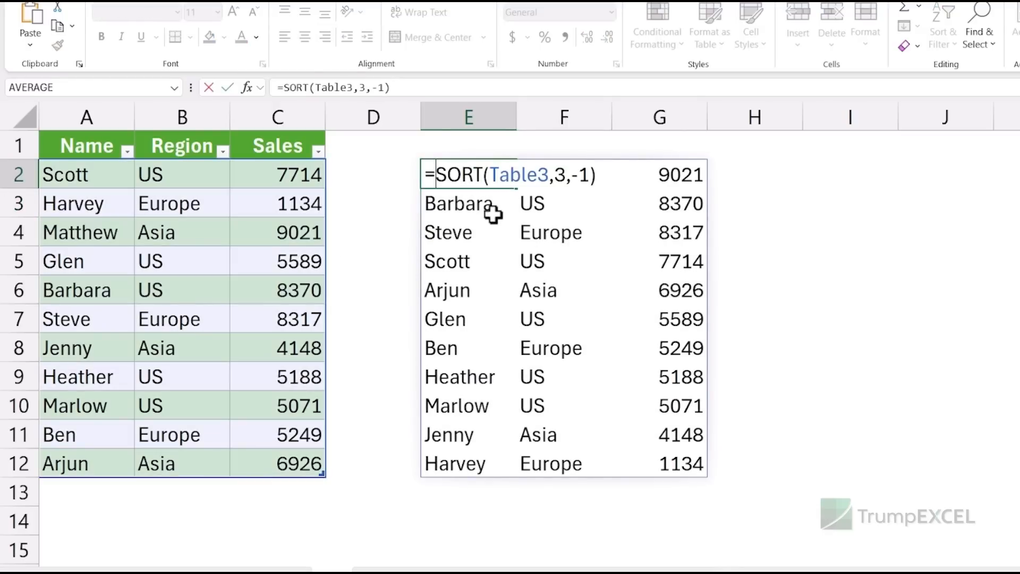
{"action": "type", "text": "Choosecols"}
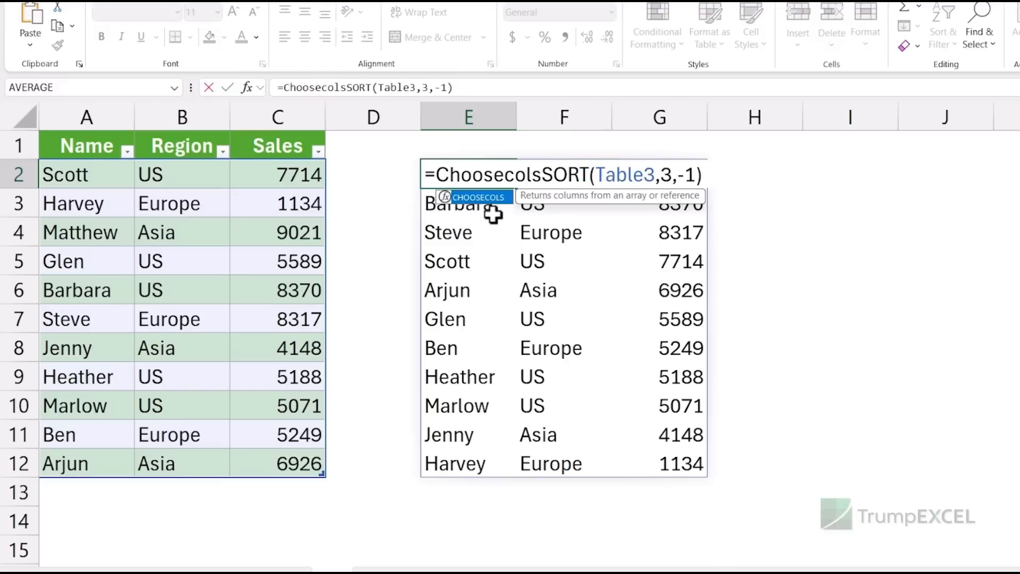
{"action": "key", "text": "Tab"}
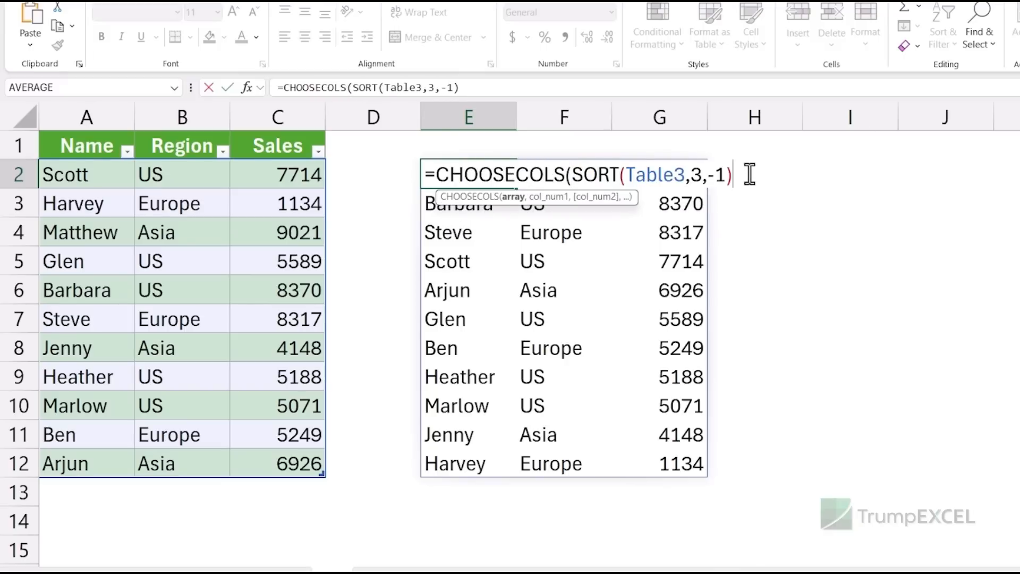
{"action": "type", "text": "1"}
{"action": "key", "text": "BackSpace"}
{"action": "type", "text": ",1,3)"}
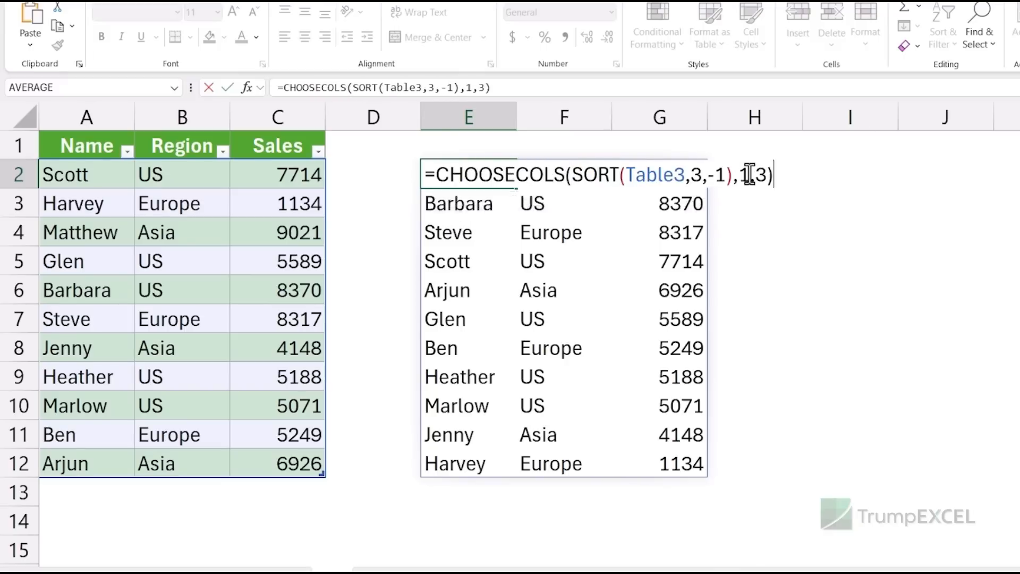
{"action": "key", "text": "Return"}
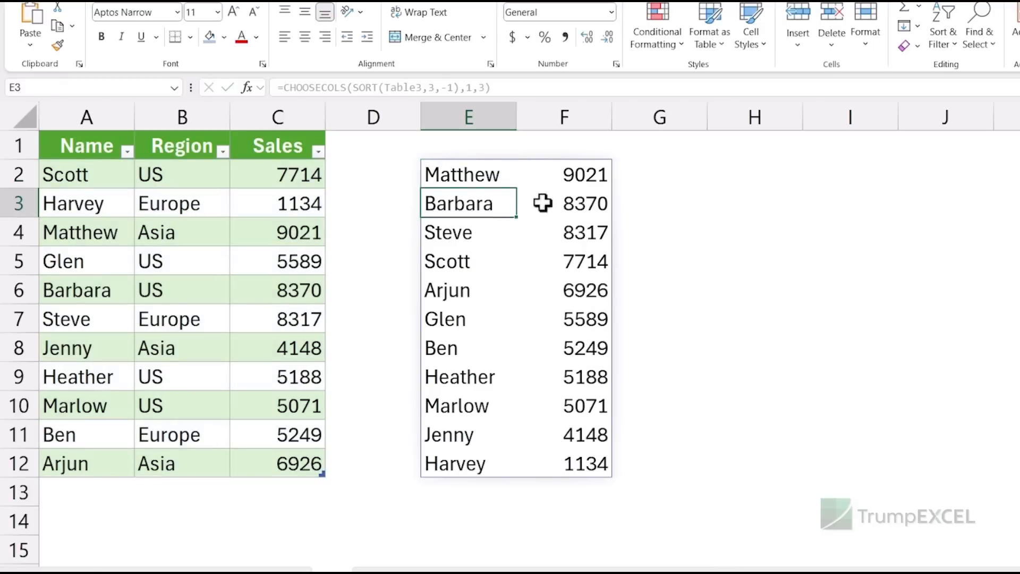
- Change the E2 formula to =TAKE(CHOOSECOLS(SORT(Table3,3,-1),1,3),3) to return only the top three rows
{"action": "double_click", "coordinate": [463, 174]}
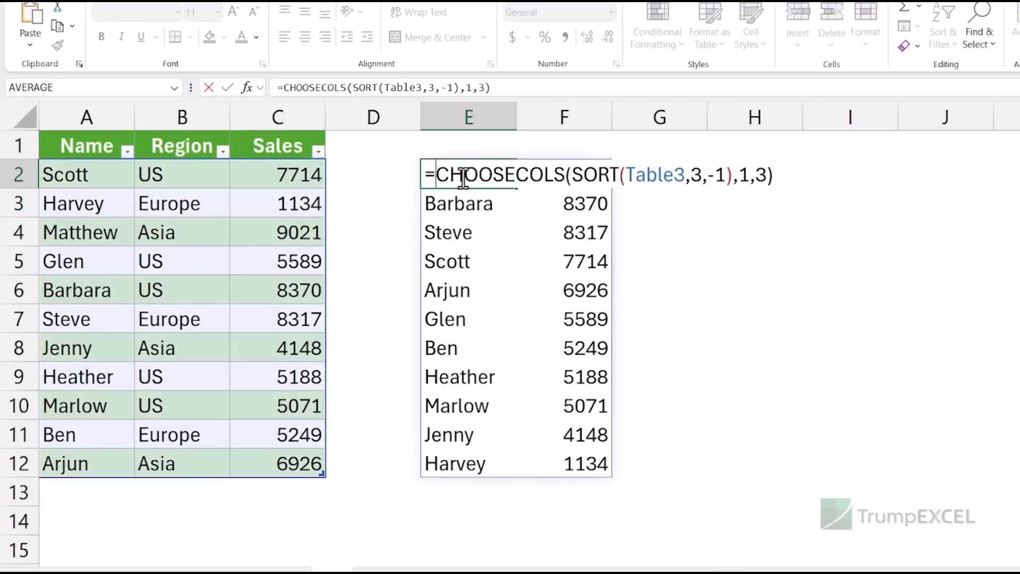
{"action": "type", "text": "TAKE("}
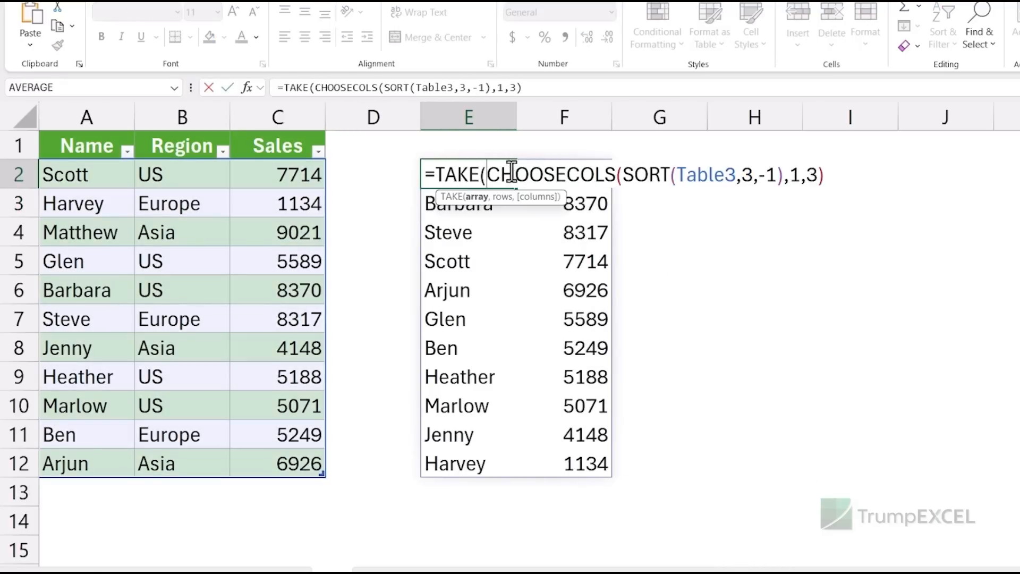
{"action": "left_click", "coordinate": [839, 173]}
{"action": "type", "text": ",3"}
{"action": "key", "text": "Return"}
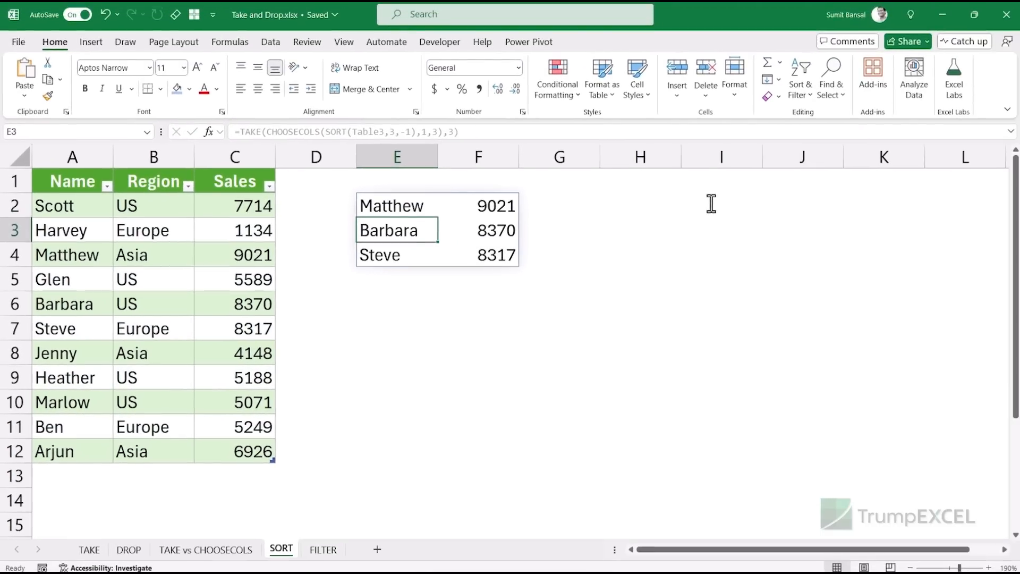
- On the FILTER sheet, enter =UNIQUE(Table4[Region]) in E2 to list the distinct regions, and highlight the result
{"action": "left_click", "coordinate": [323, 551]}
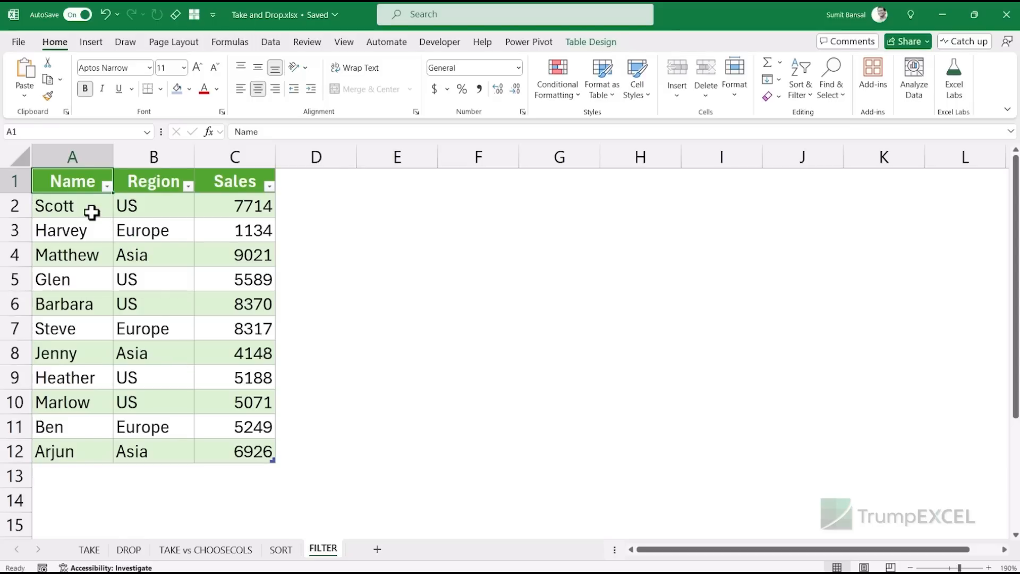
{"action": "left_click", "coordinate": [394, 190]}
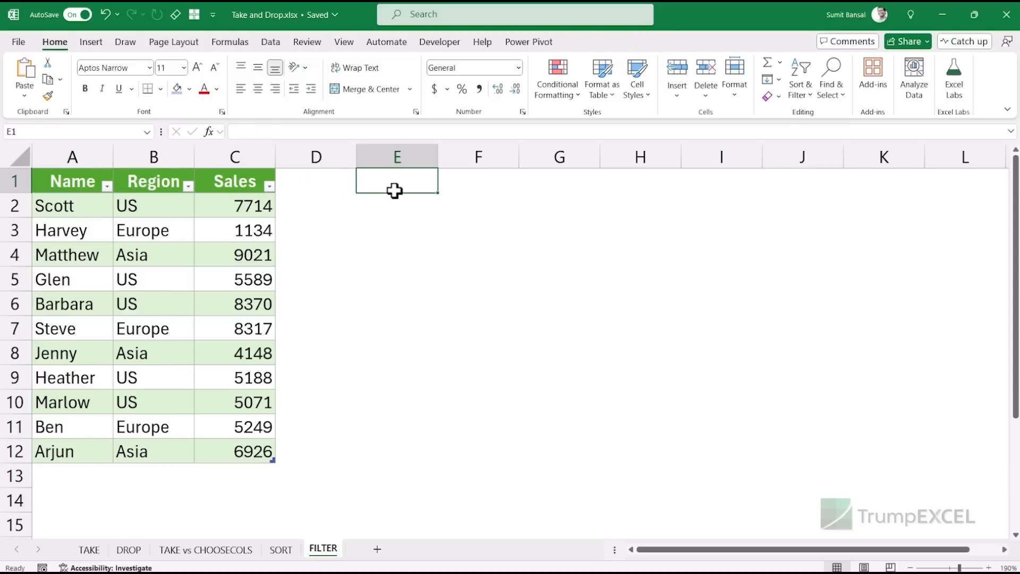
{"action": "left_click", "coordinate": [378, 209]}
{"action": "type", "text": "=uniq"}
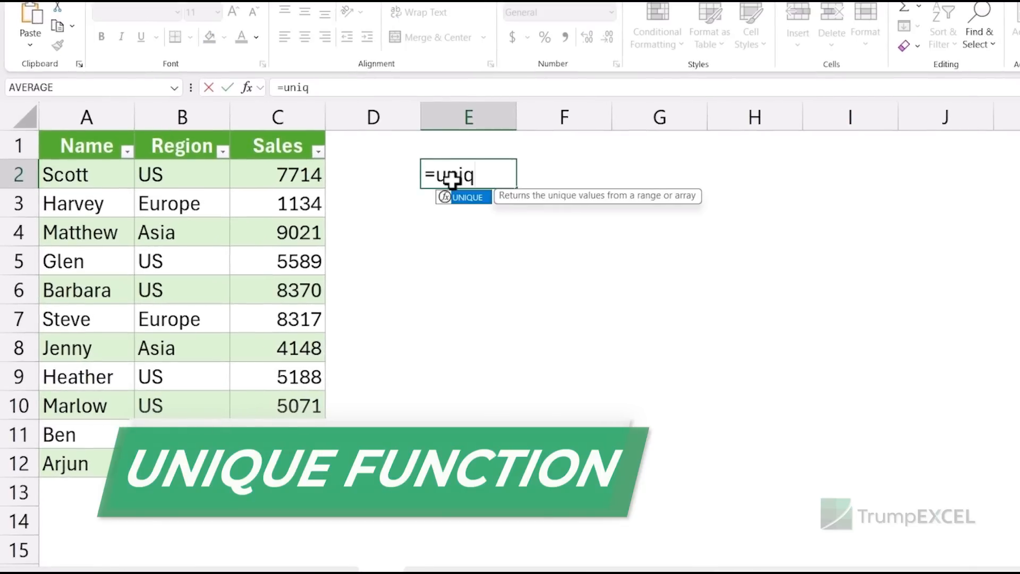
{"action": "key", "text": "Tab"}
{"action": "left_click_drag", "start_coordinate": [205, 174], "coordinate": [209, 406]}
{"action": "type", "text": ")"}
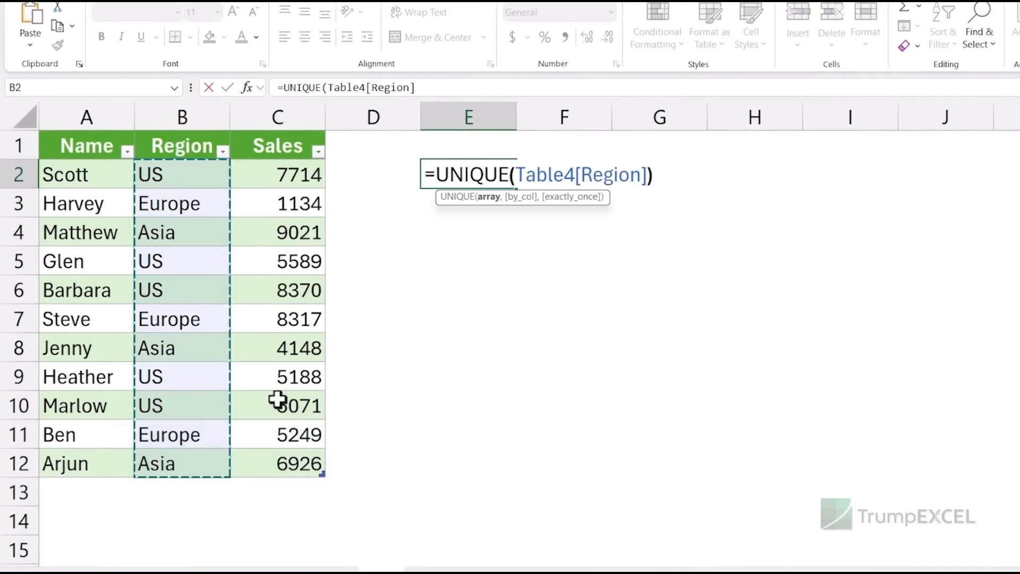
{"action": "key", "text": "Return"}
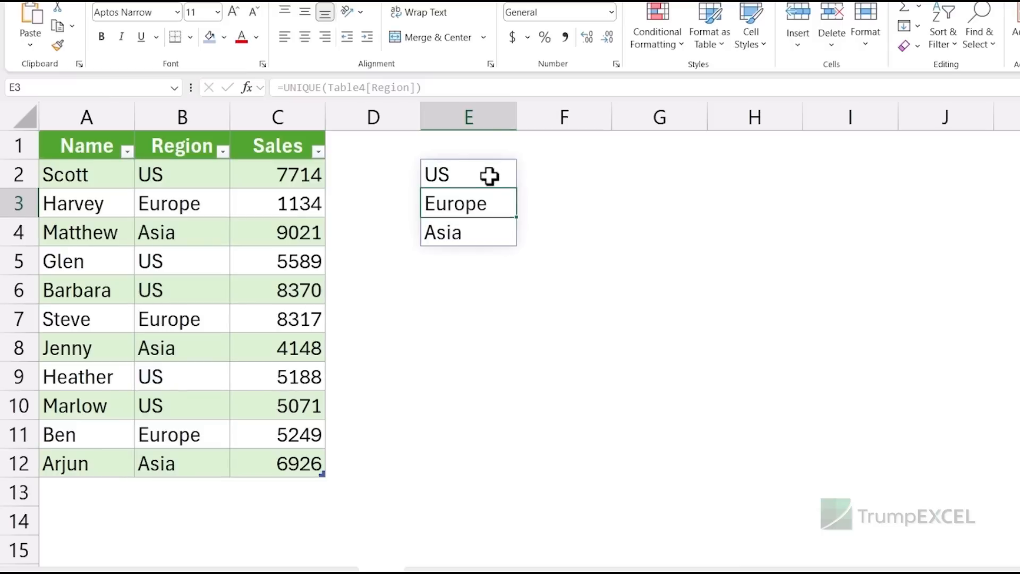
{"action": "left_click_drag", "start_coordinate": [490, 175], "coordinate": [476, 230]}
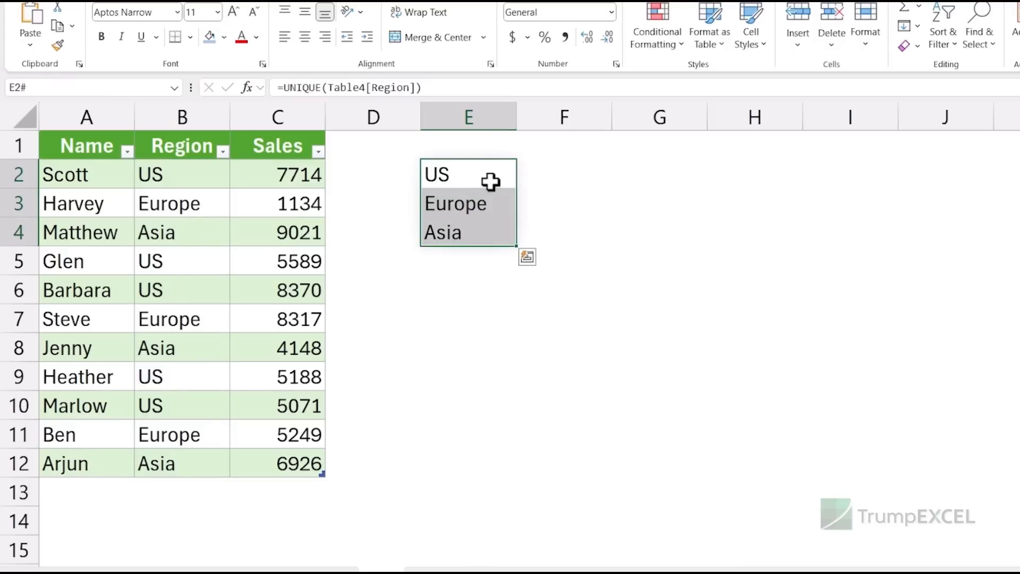
{"action": "left_click", "coordinate": [475, 176]}
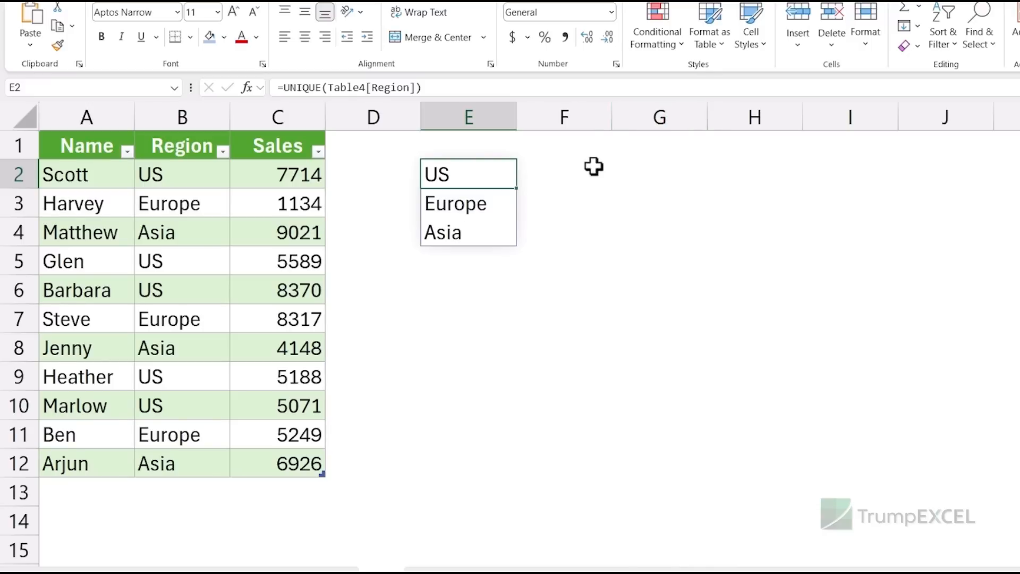
- Try referencing the whole list of unique regions from F2 with the spill reference =E2#
{"action": "left_click", "coordinate": [580, 175]}
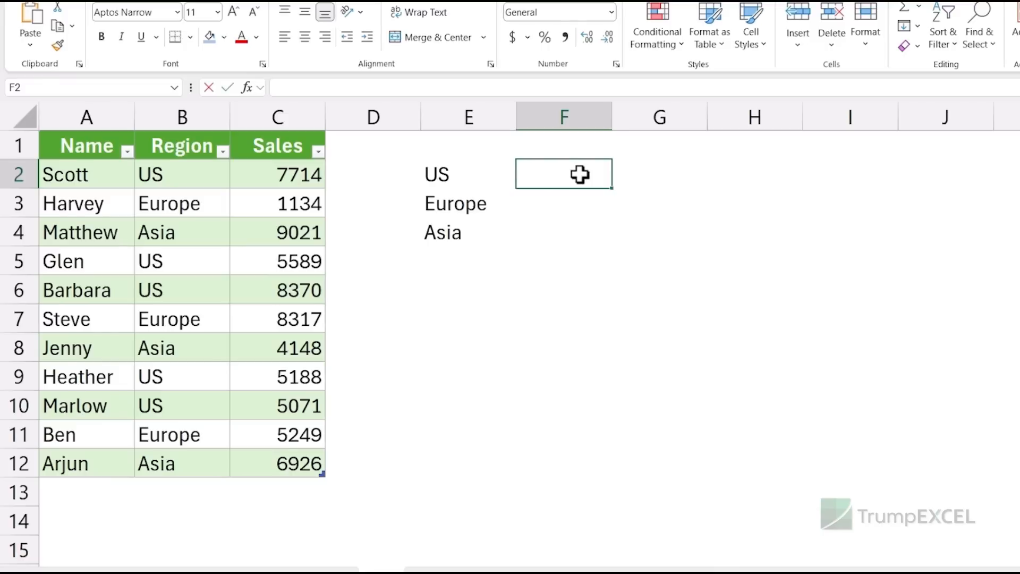
{"action": "type", "text": "="}
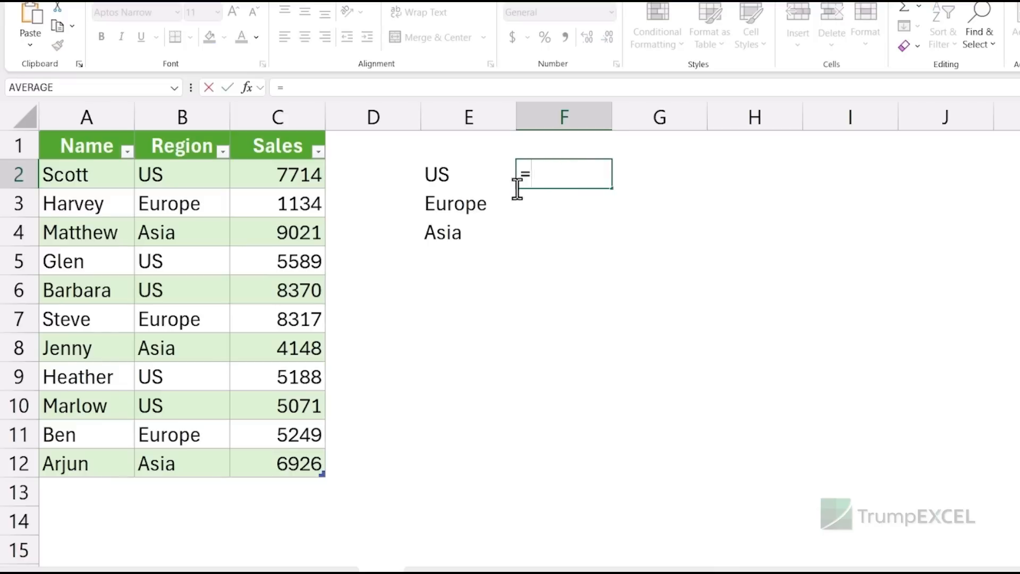
{"action": "left_click", "coordinate": [453, 179]}
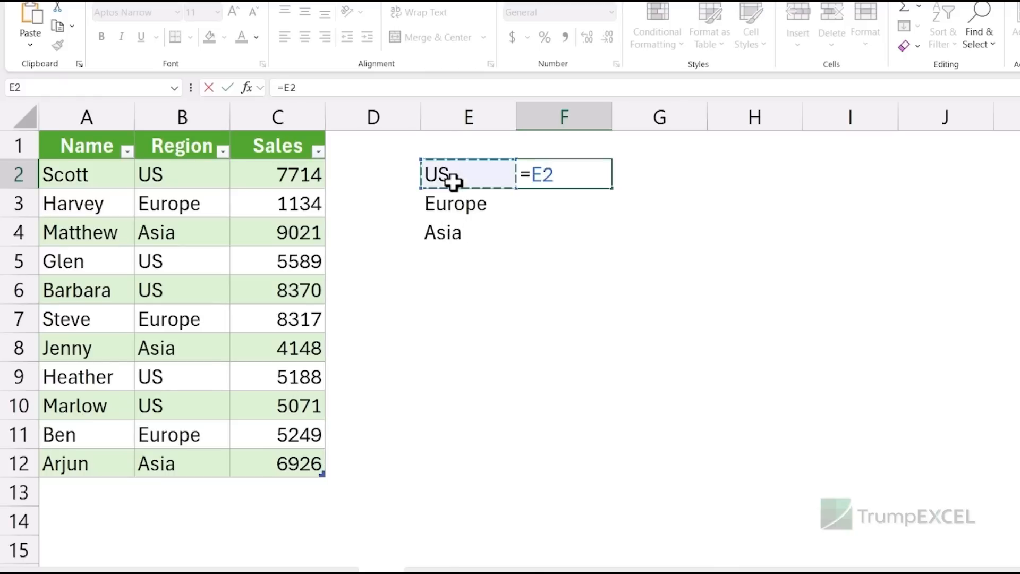
{"action": "left_click_drag", "start_coordinate": [454, 180], "coordinate": [452, 224]}
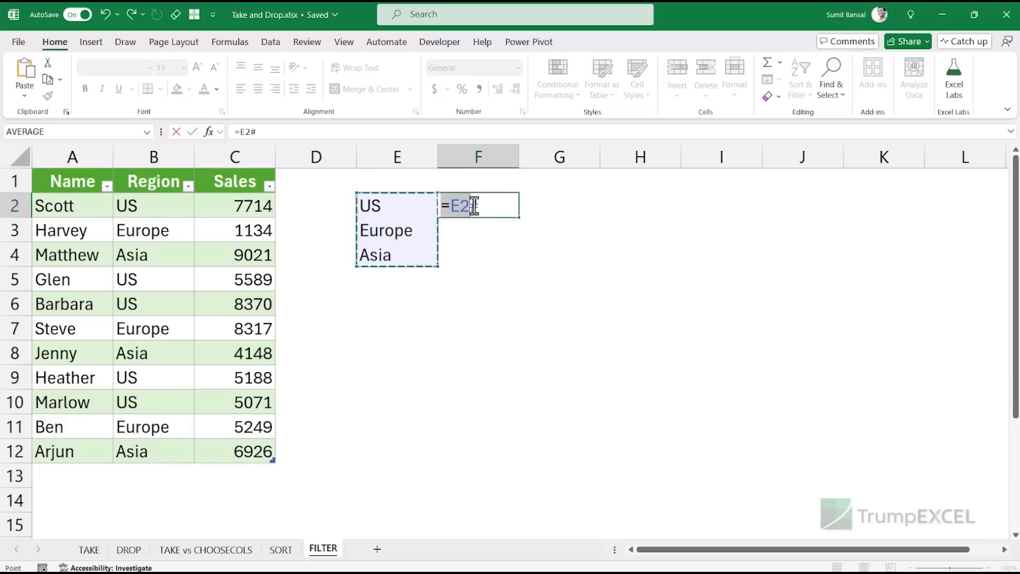
{"action": "key", "text": "Escape"}
- Fill cell F1 with light blue and add a list data validation to it with =E2# as the source
{"action": "left_click", "coordinate": [499, 181]}
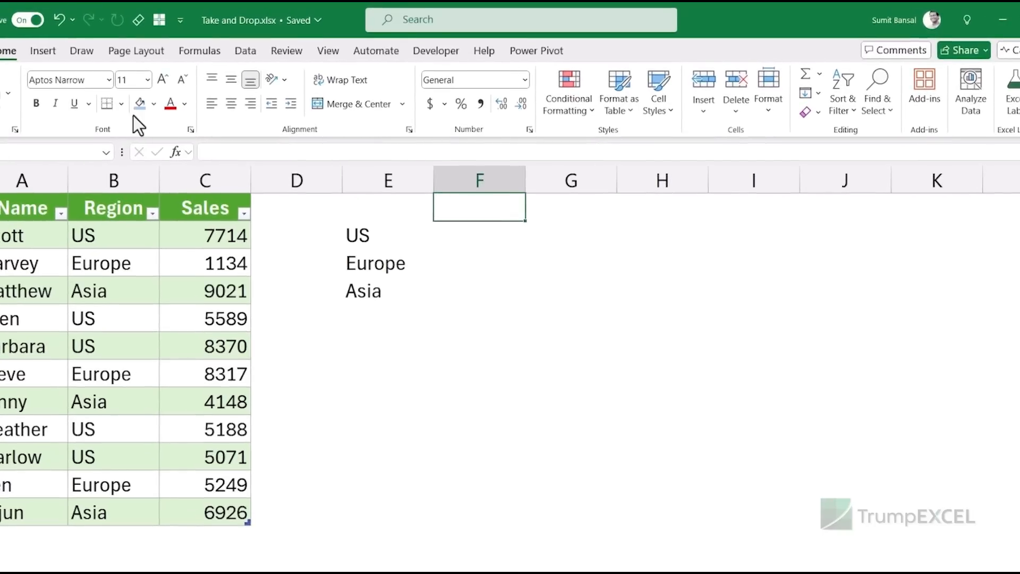
{"action": "left_click", "coordinate": [142, 108]}
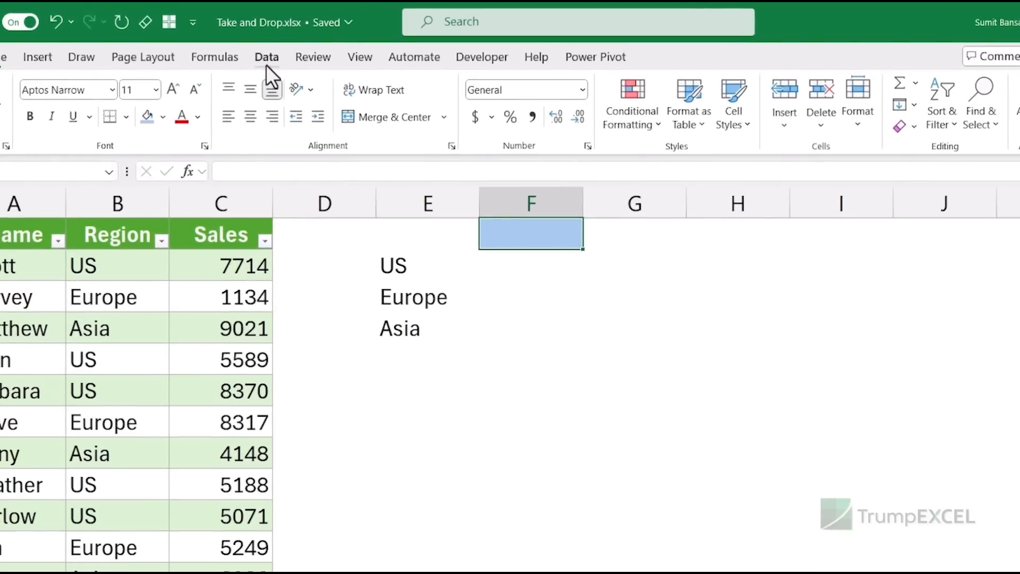
{"action": "left_click", "coordinate": [245, 51]}
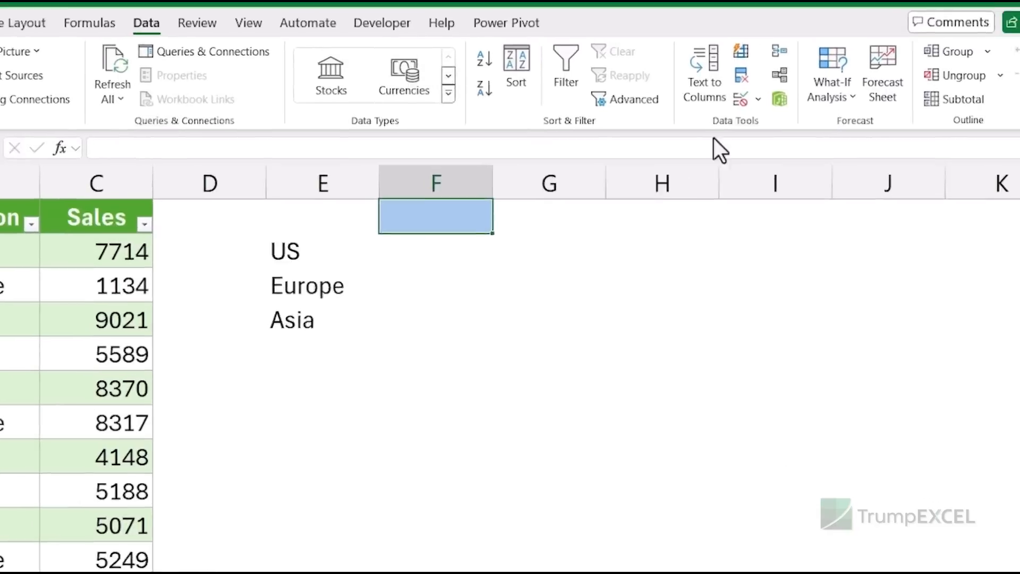
{"action": "left_click", "coordinate": [741, 99]}
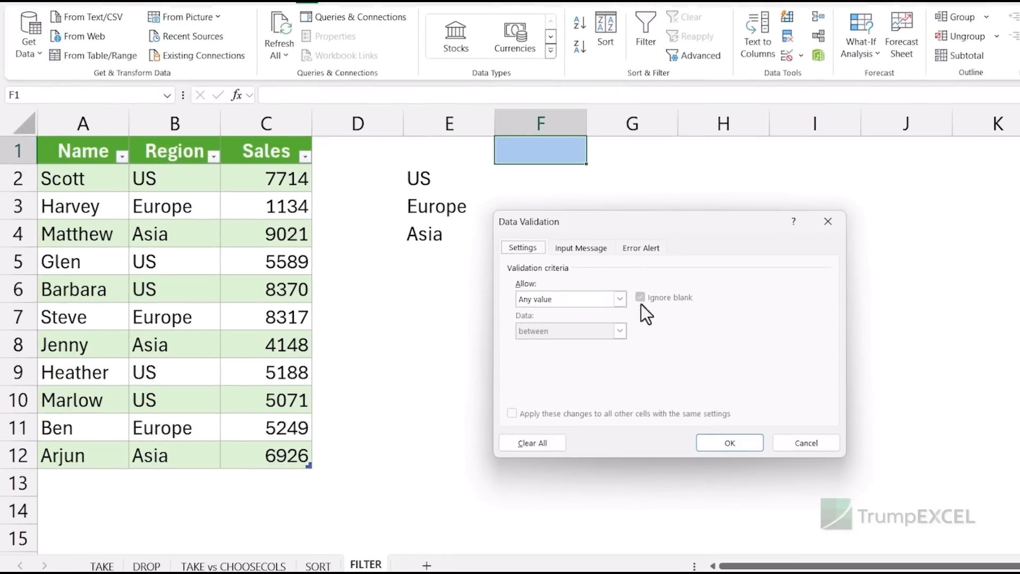
{"action": "left_click", "coordinate": [620, 299]}
{"action": "left_click", "coordinate": [608, 332]}
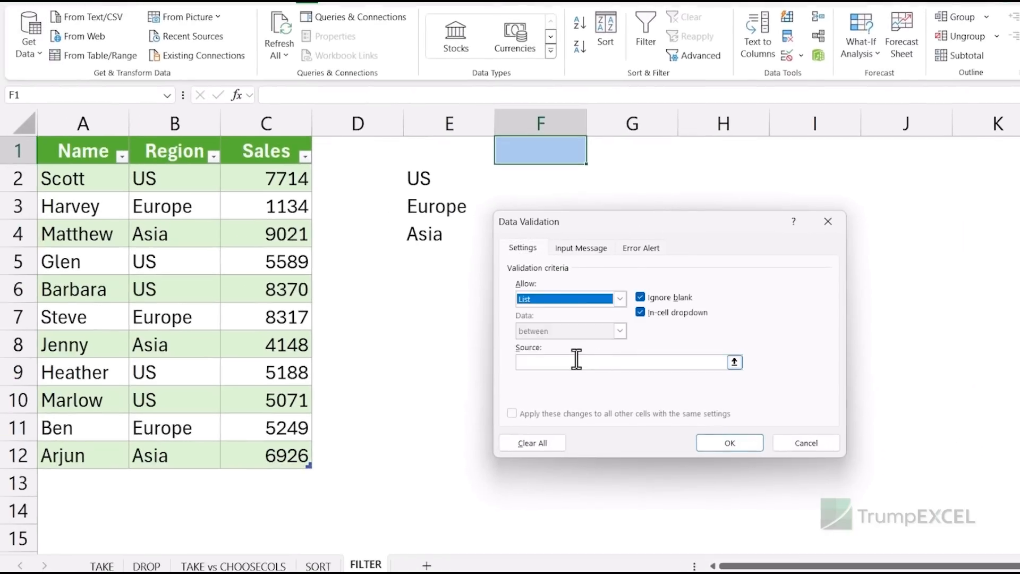
{"action": "left_click", "coordinate": [577, 363]}
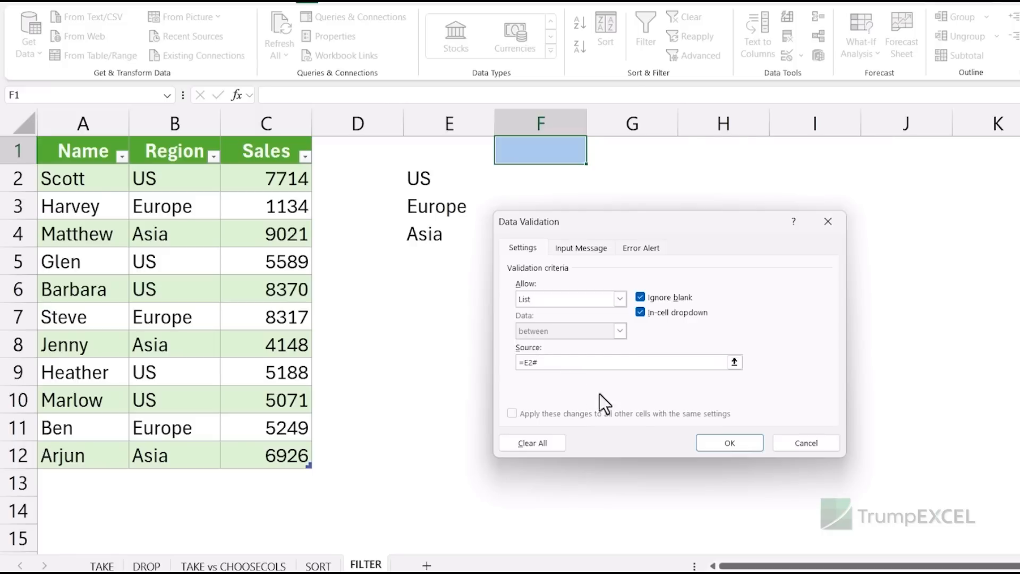
{"action": "type", "text": "=E2#"}
{"action": "left_click", "coordinate": [729, 449]}
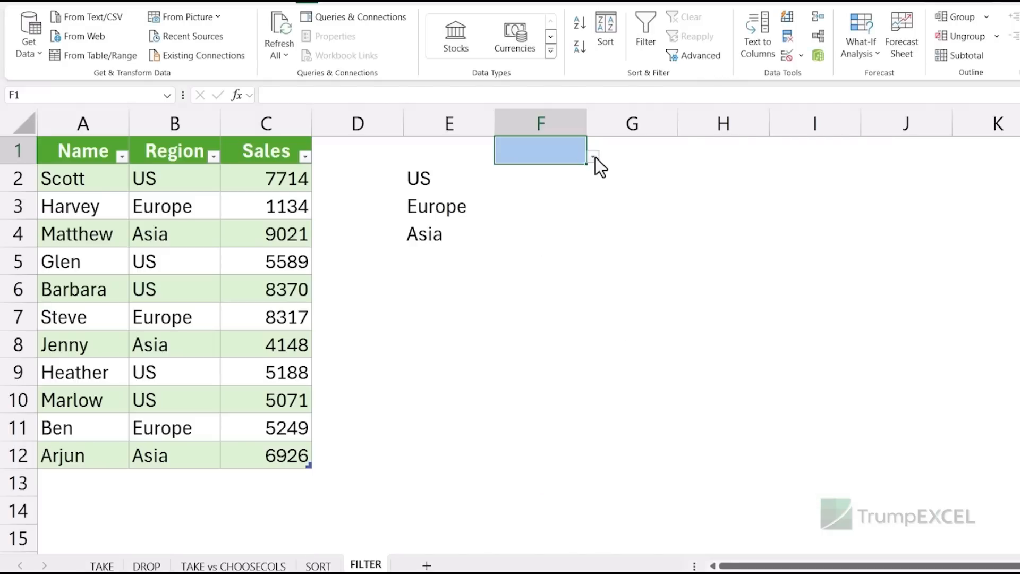
- Choose US from the region drop-down in F1
{"action": "left_click", "coordinate": [593, 157]}
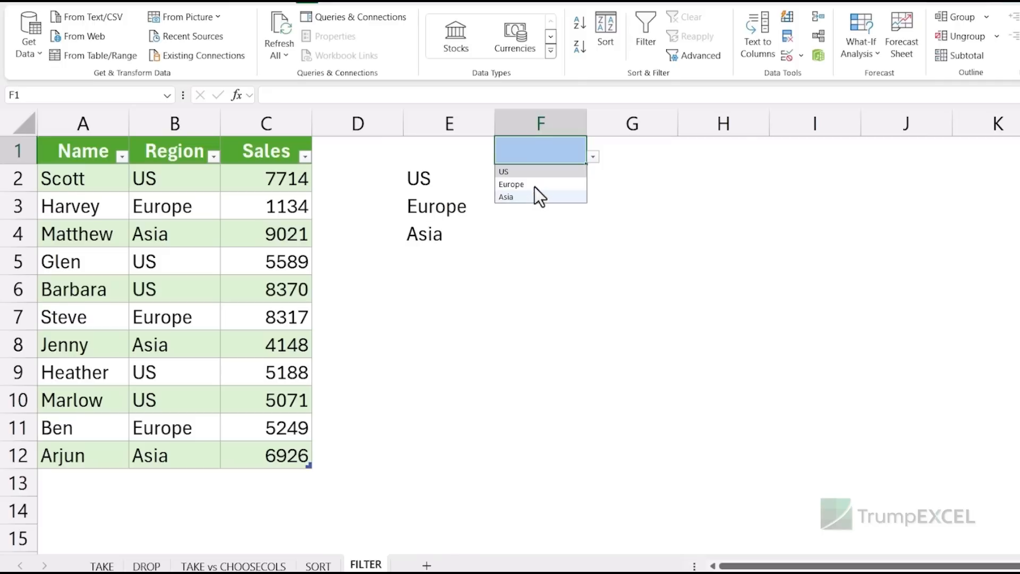
{"action": "left_click", "coordinate": [562, 171]}
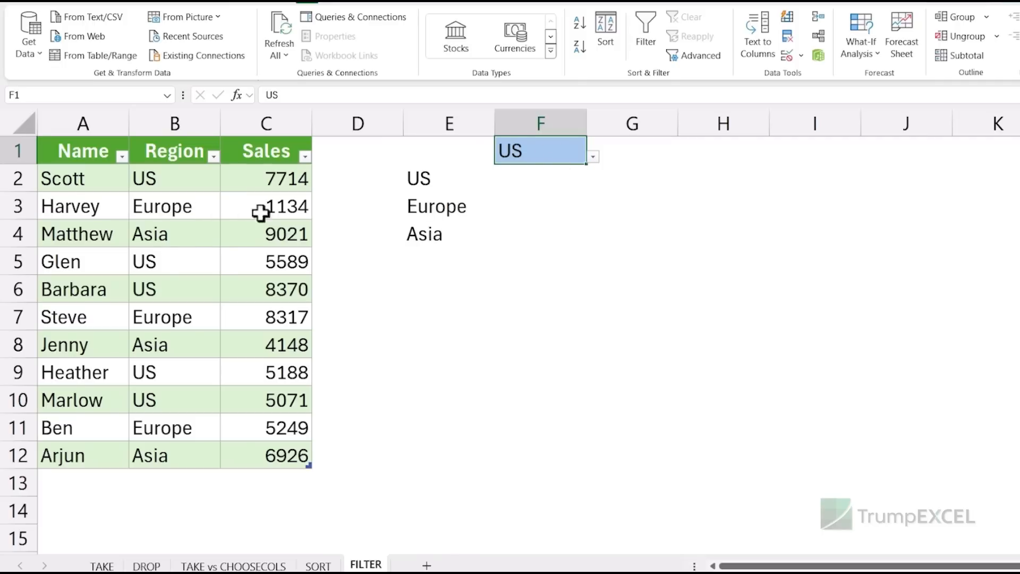
- Enter =FILTER(Table4,Table4[Region]=F1) in F3 to return only the records of the selected region
{"action": "left_click", "coordinate": [562, 214]}
{"action": "type", "text": "="}
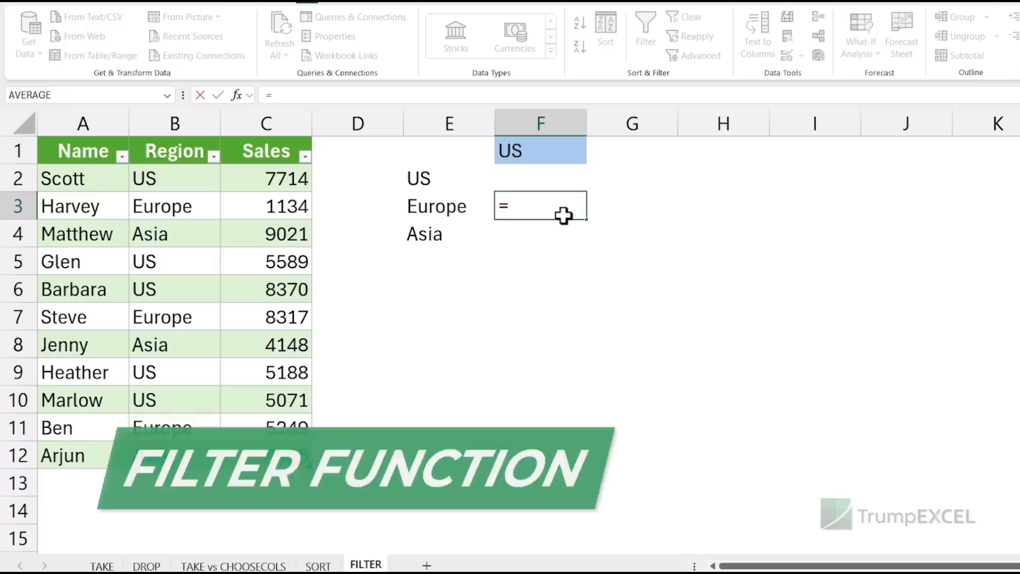
{"action": "type", "text": "fil"}
{"action": "key", "text": "Tab"}
{"action": "left_click", "coordinate": [76, 177]}
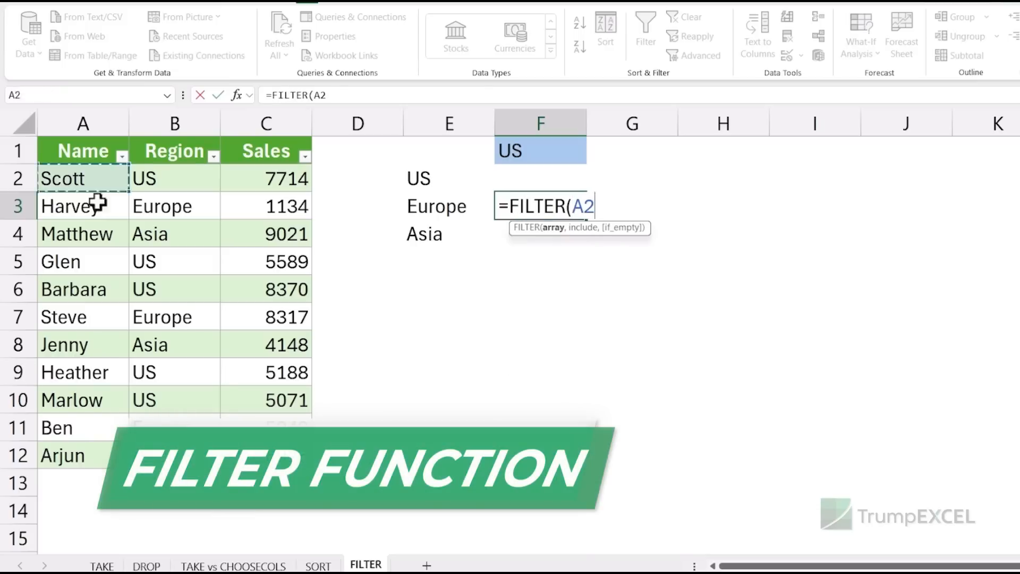
{"action": "left_click_drag", "start_coordinate": [97, 204], "coordinate": [276, 455]}
{"action": "type", "text": ","}
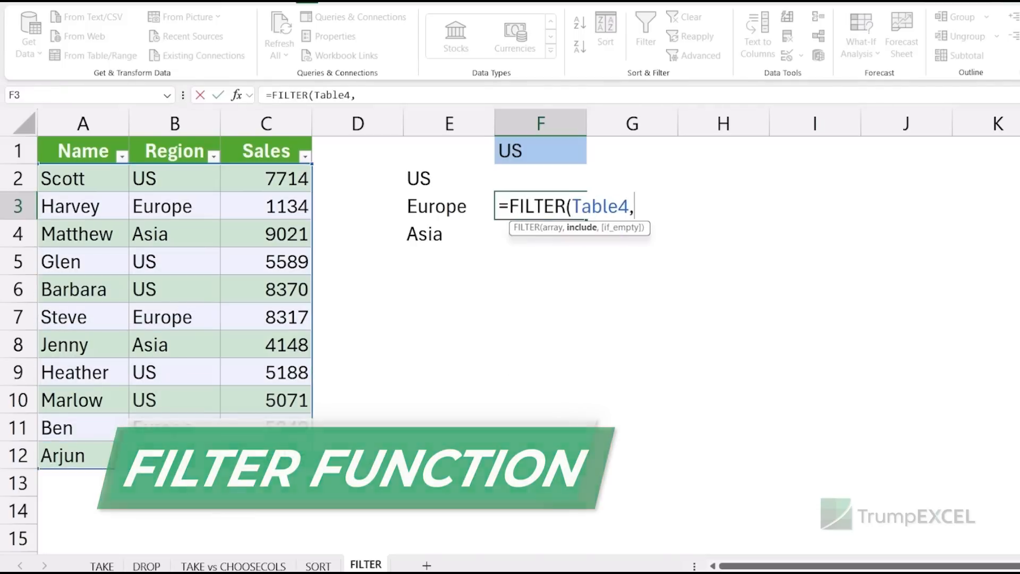
{"action": "left_click_drag", "start_coordinate": [183, 182], "coordinate": [166, 455]}
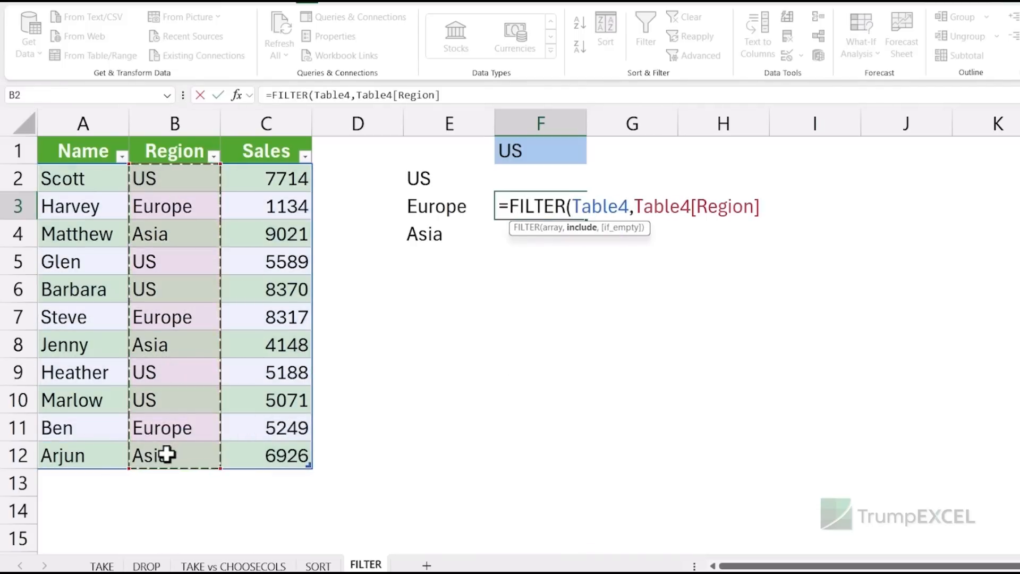
{"action": "type", "text": "="}
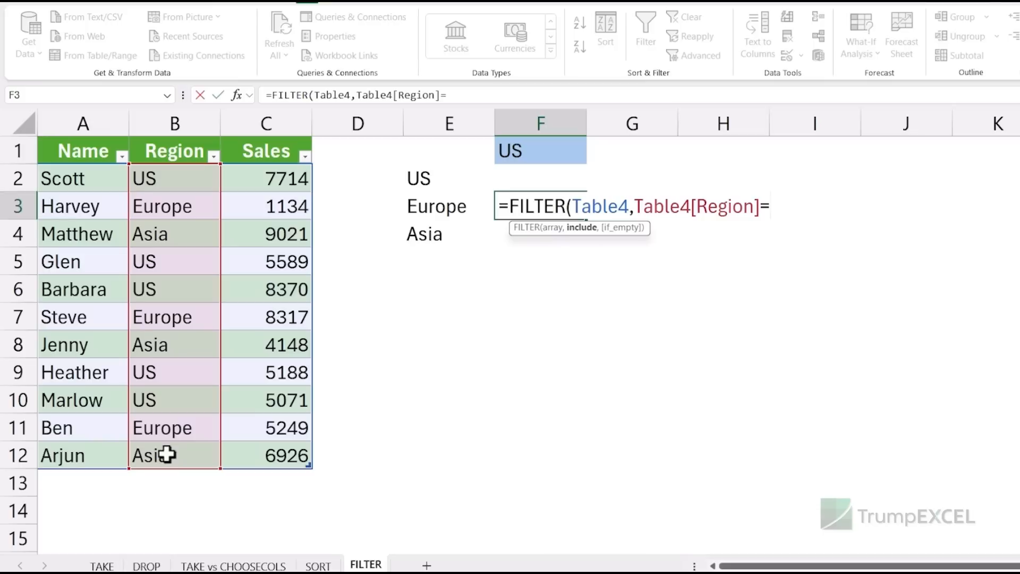
{"action": "left_click", "coordinate": [525, 147]}
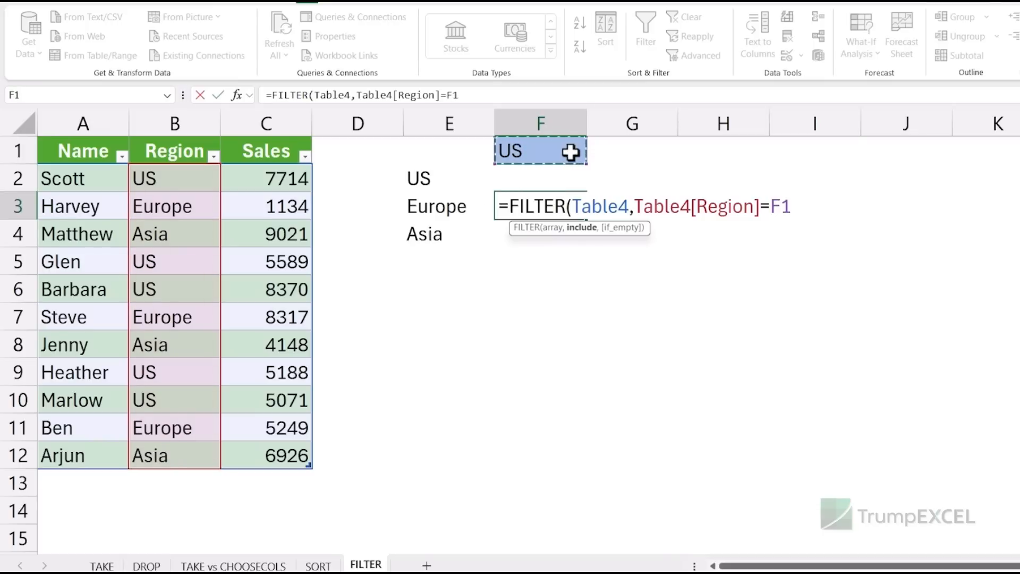
{"action": "type", "text": ")"}
{"action": "key", "text": "Return"}
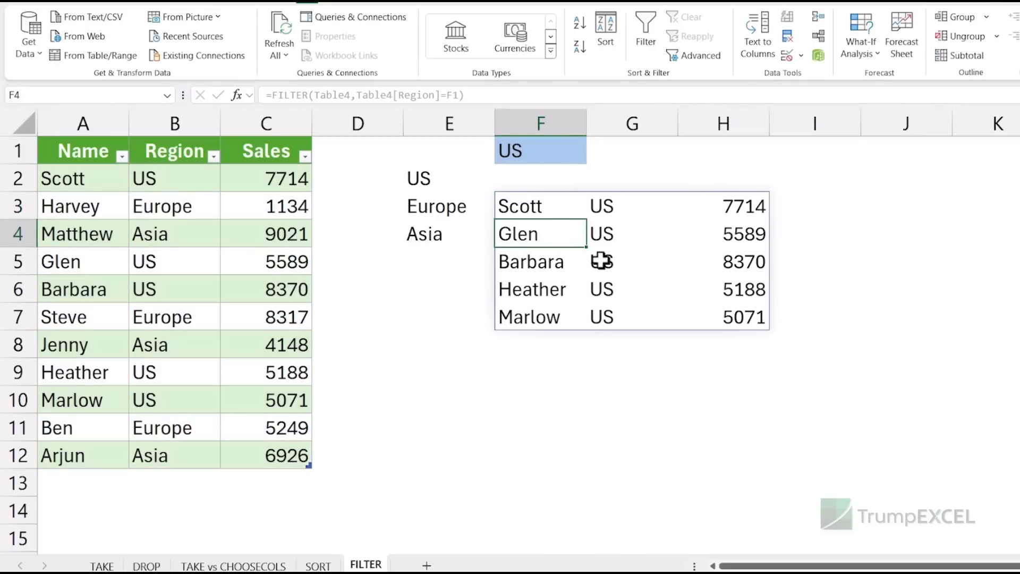
- Test the FILTER formula by switching the F1 region to Europe, to Asia, and back to US
{"action": "left_click", "coordinate": [559, 155]}
{"action": "left_click", "coordinate": [593, 157]}
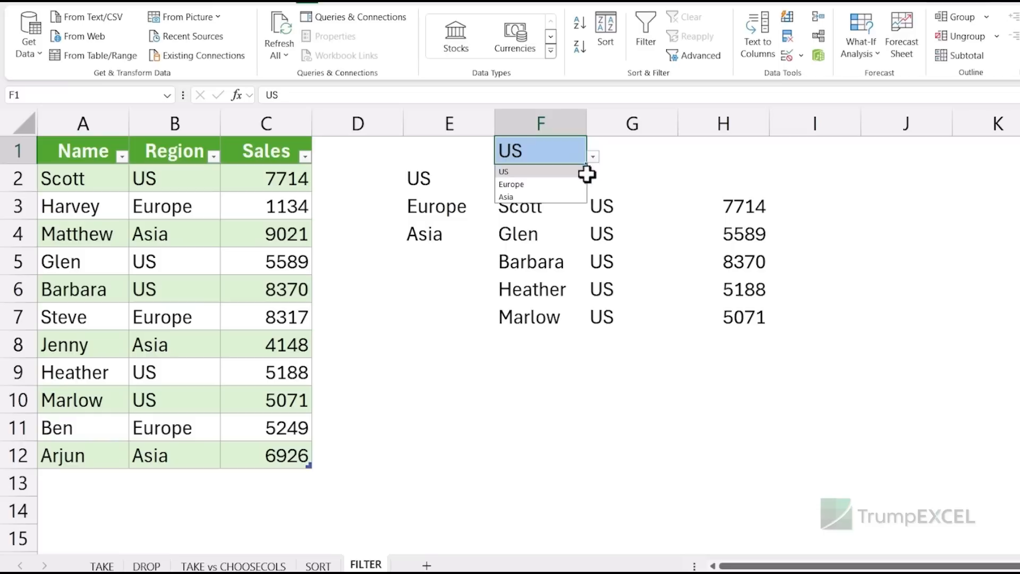
{"action": "left_click", "coordinate": [563, 184]}
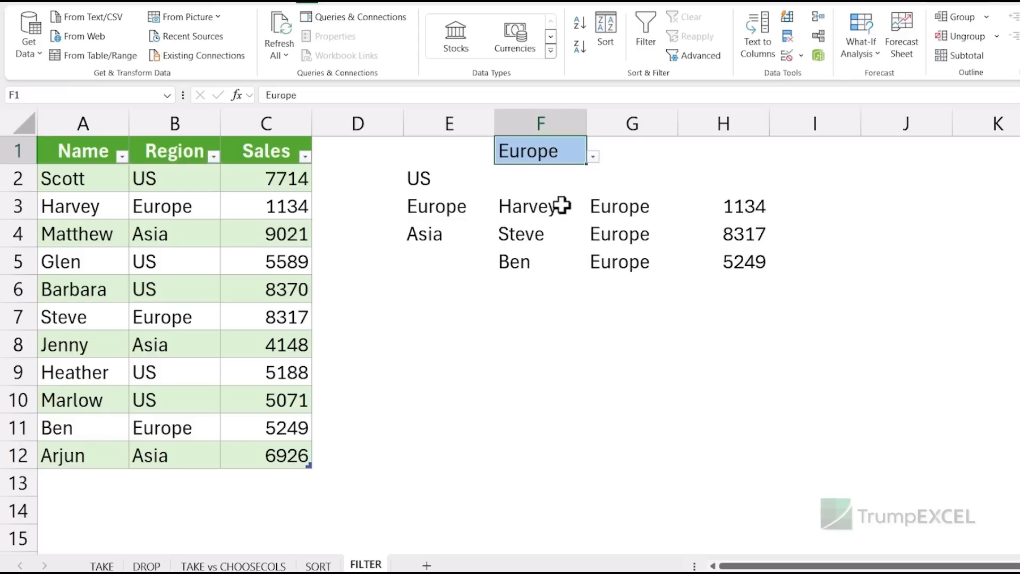
{"action": "left_click", "coordinate": [593, 157]}
{"action": "left_click", "coordinate": [577, 197]}
{"action": "left_click", "coordinate": [593, 157]}
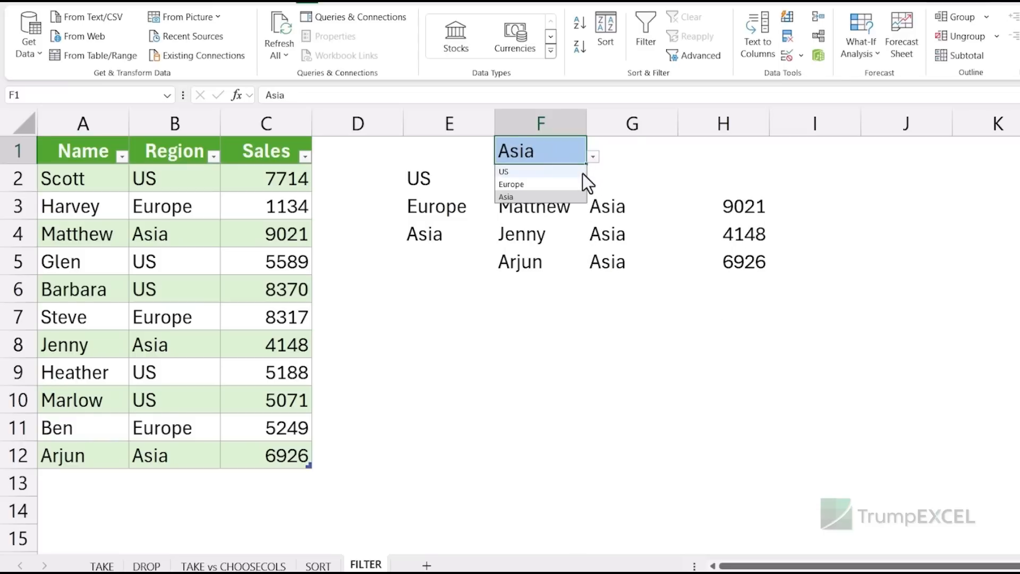
{"action": "left_click", "coordinate": [582, 172]}
{"action": "left_click", "coordinate": [565, 207]}
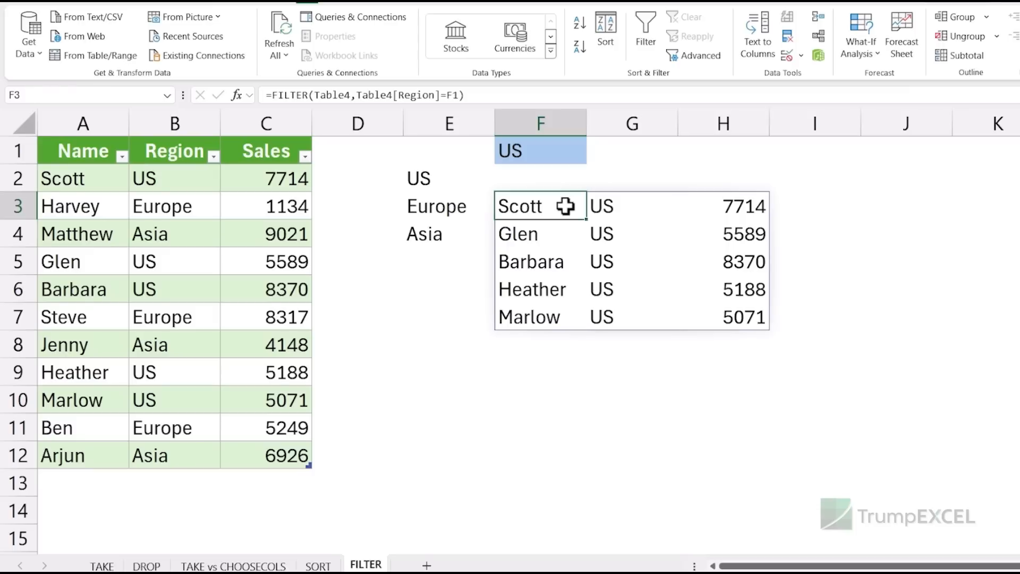
{"action": "double_click", "coordinate": [566, 207]}
{"action": "left_click", "coordinate": [509, 206]}
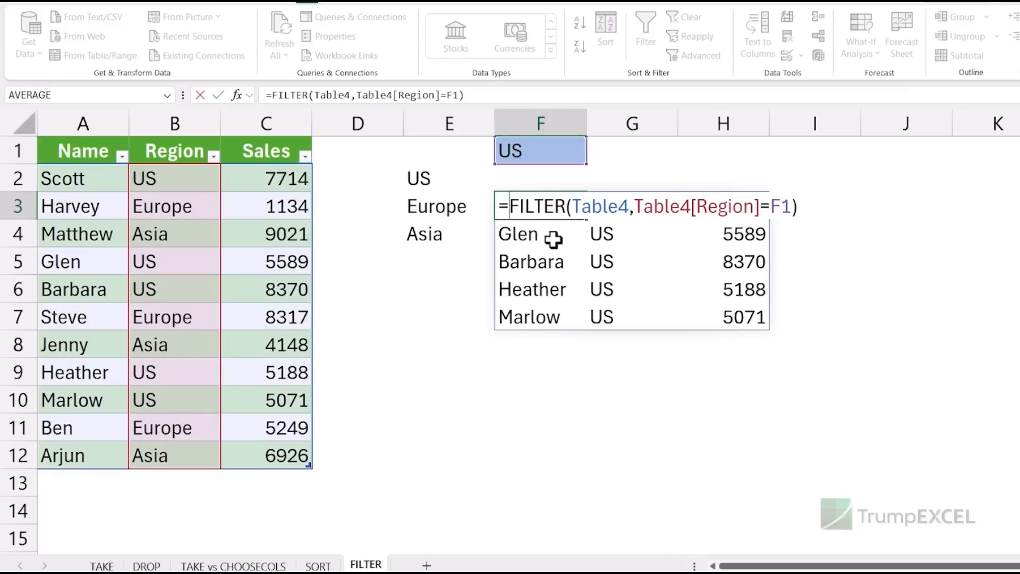
{"action": "type", "text": "T"}
{"action": "key", "text": "Escape"}
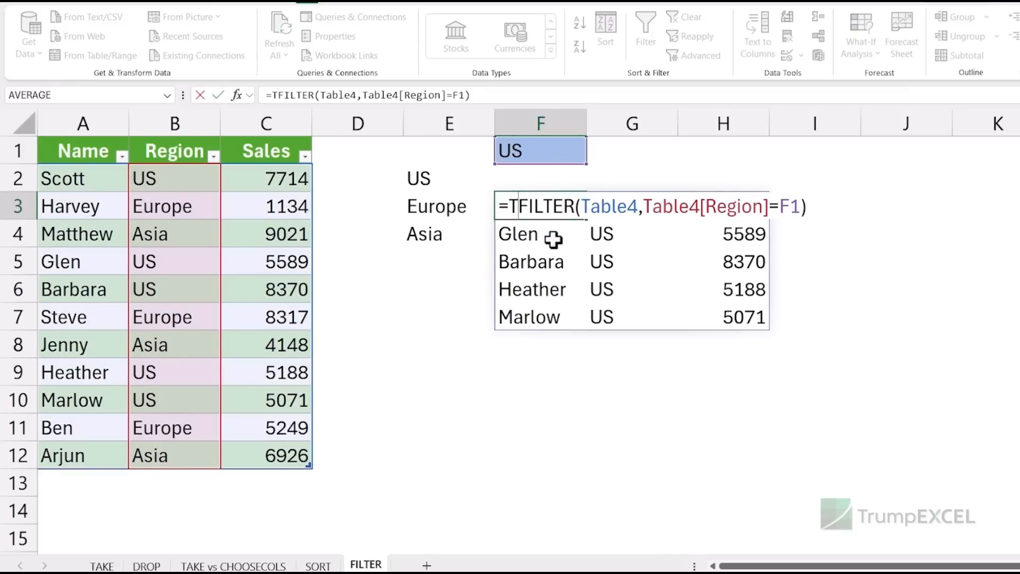
{"action": "key", "text": "Escape"}
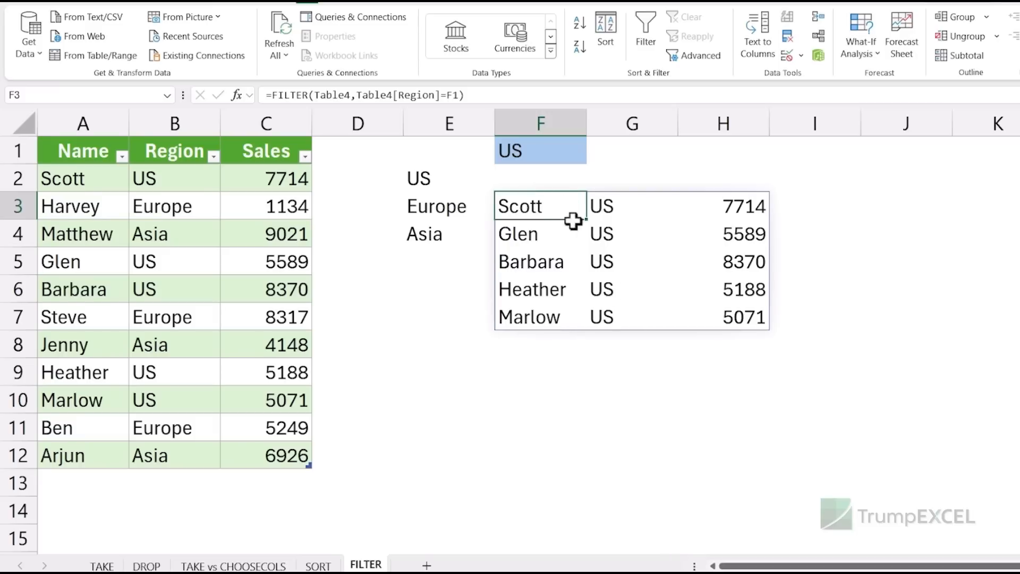
- Change the F3 formula to =SORT(FILTER(Table4,Table4[Region]=F1),3,-1) to order the filtered records by descending sales
{"action": "key", "text": "F2"}
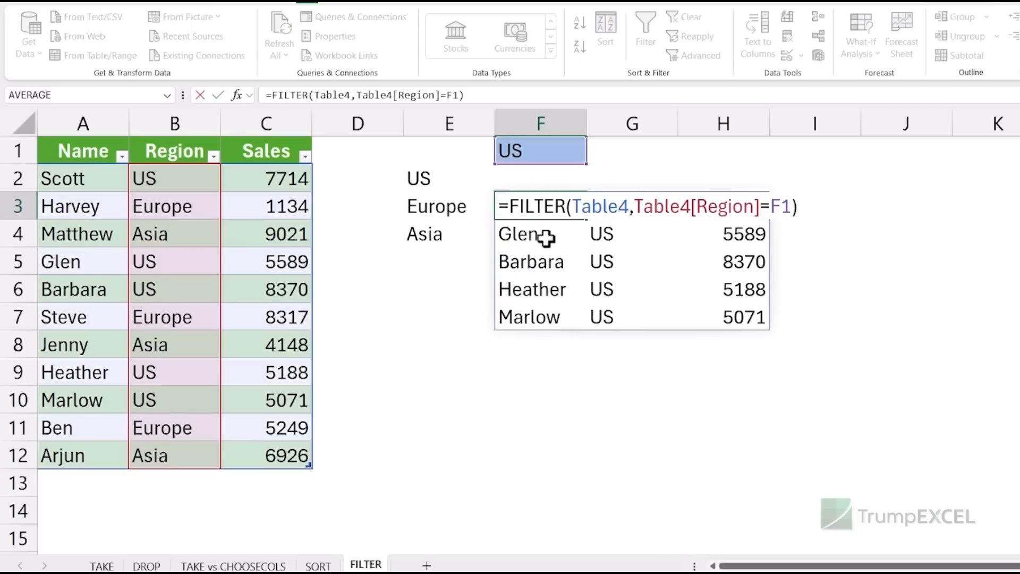
{"action": "type", "text": "SORT("}
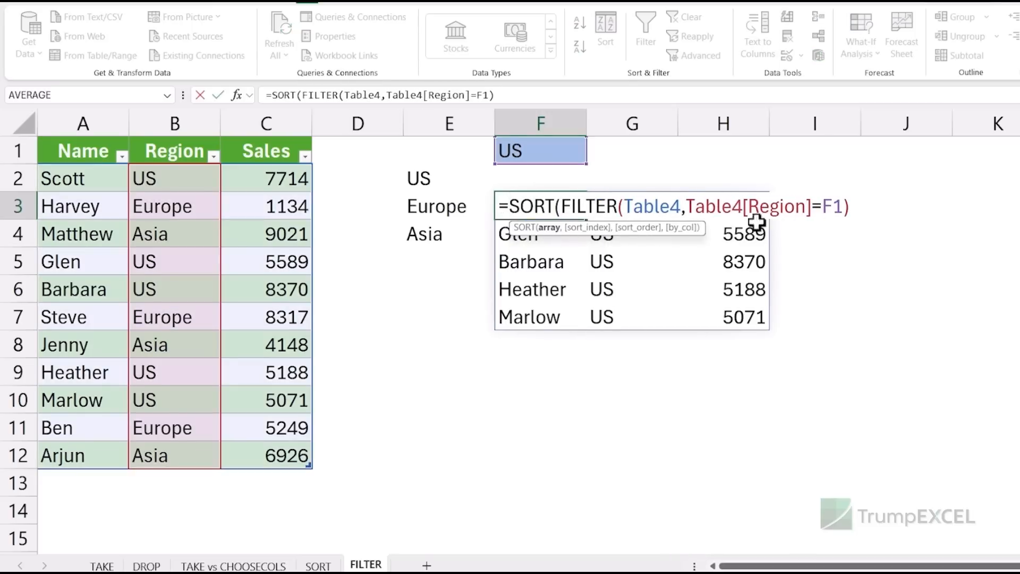
{"action": "type", "text": ","}
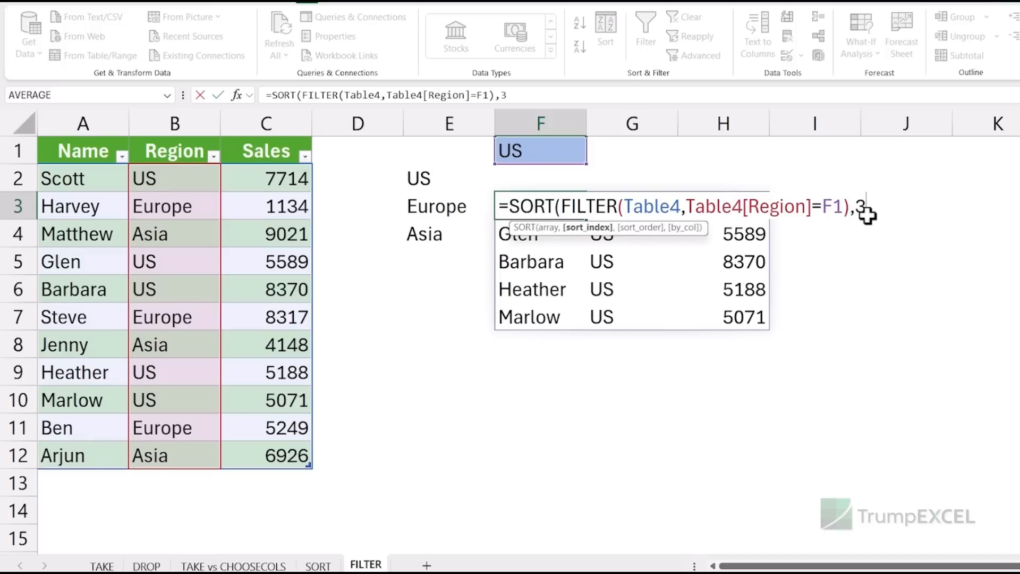
{"action": "type", "text": "3,-1)"}
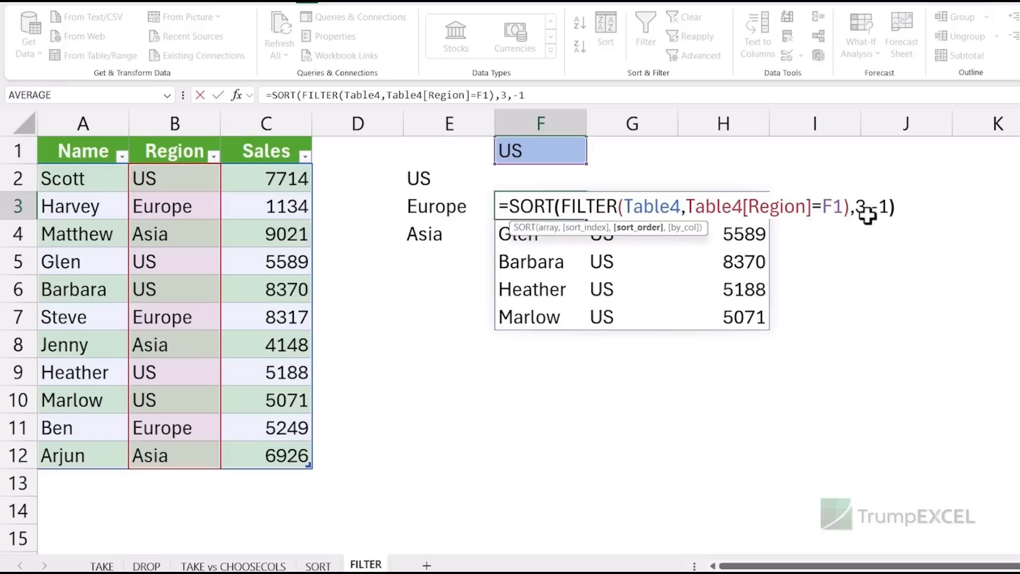
{"action": "key", "text": "Return"}
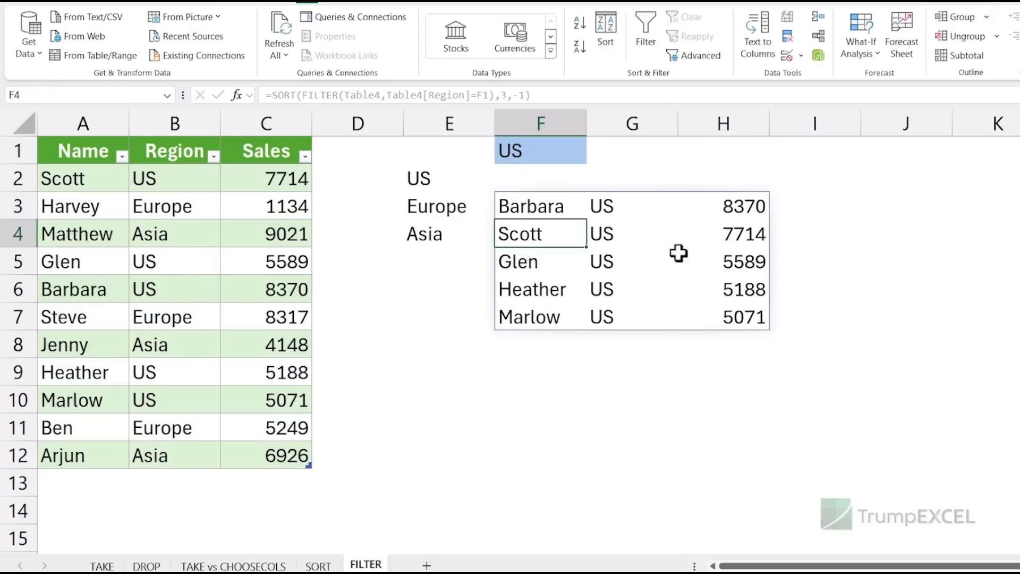
- Test the sorted results by switching the F1 region to Europe and back to US
{"action": "left_click", "coordinate": [572, 151]}
{"action": "left_click", "coordinate": [592, 157]}
{"action": "left_click", "coordinate": [569, 181]}
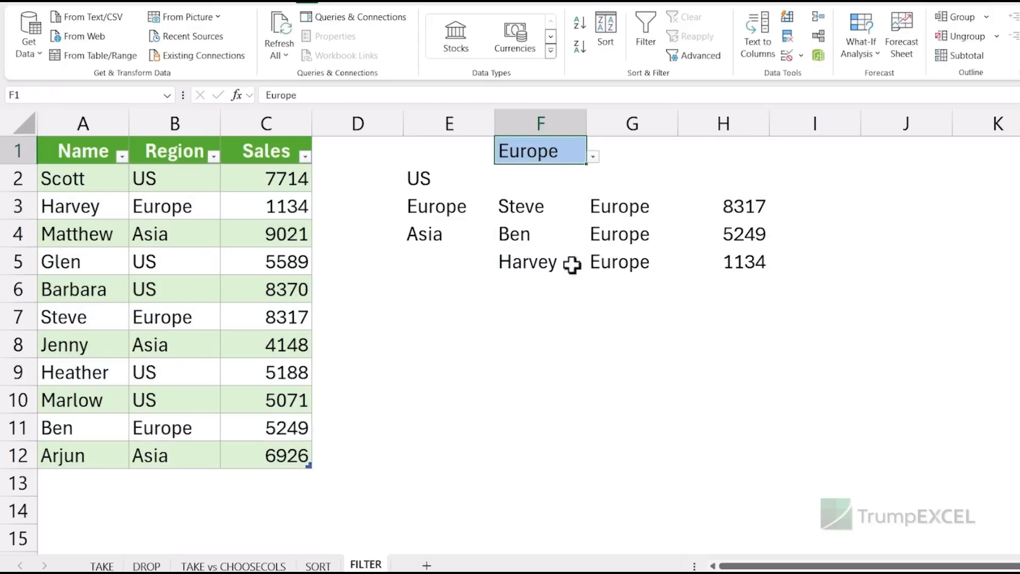
{"action": "left_click", "coordinate": [593, 158]}
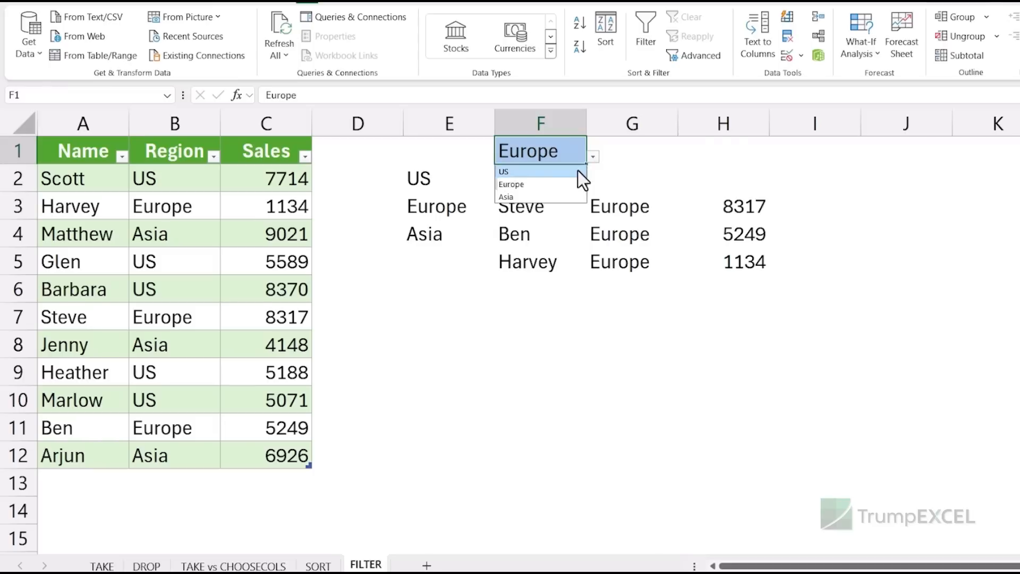
{"action": "left_click", "coordinate": [558, 169]}
- Change the F3 formula to =TAKE(SORT(FILTER(Table4,Table4[Region]=F1),3,-1),2) to keep only the region's top two records
{"action": "double_click", "coordinate": [540, 208]}
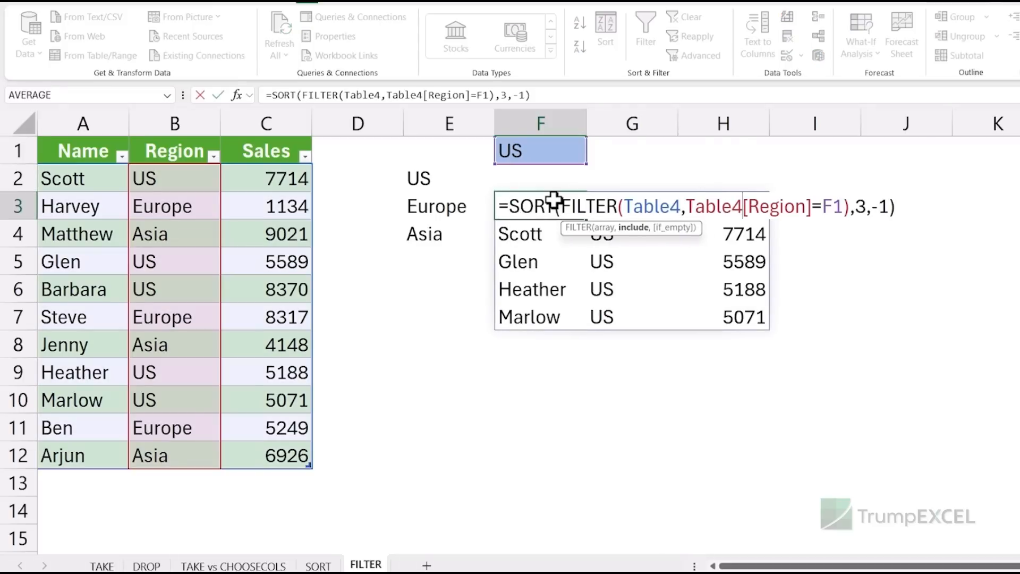
{"action": "type", "text": "TAKE"}
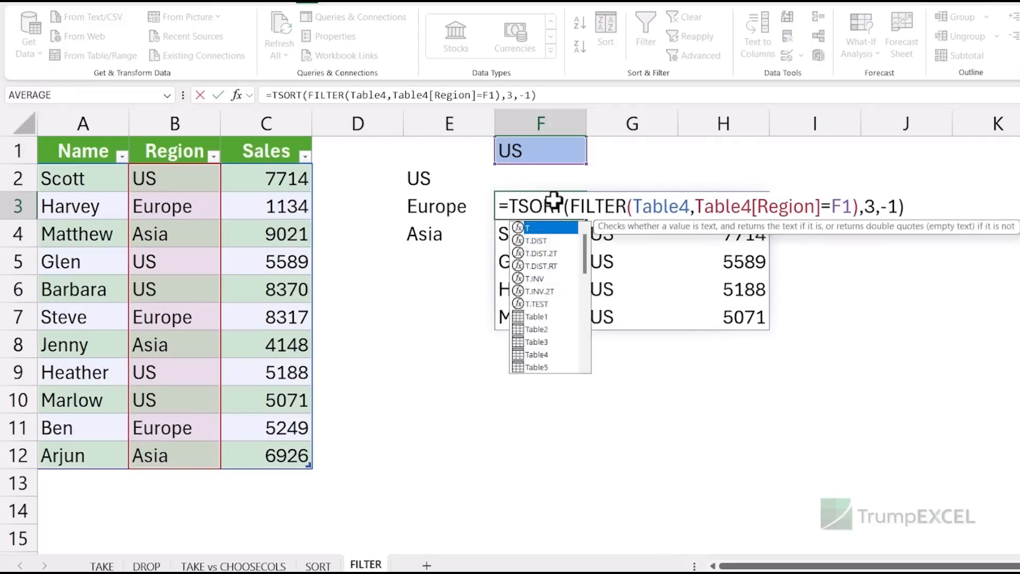
{"action": "type", "text": "("}
{"action": "left_click", "coordinate": [945, 206]}
{"action": "type", "text": ","}
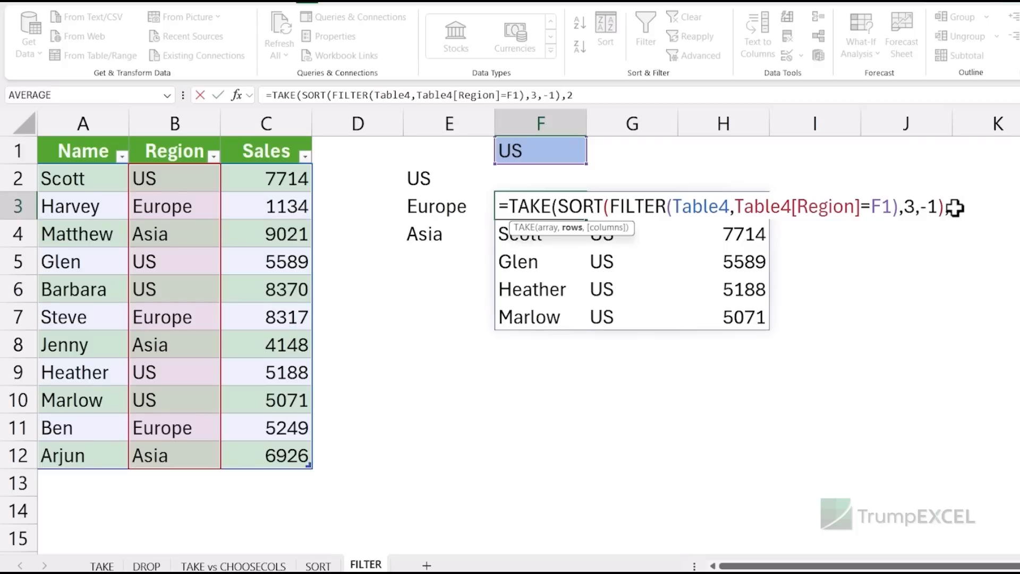
{"action": "type", "text": "2)"}
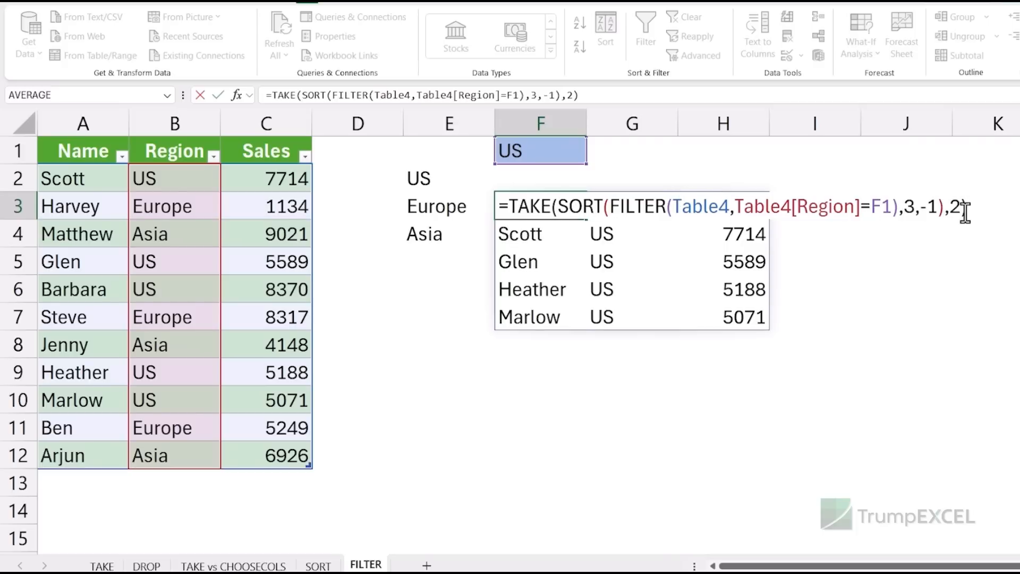
{"action": "key", "text": "Return"}
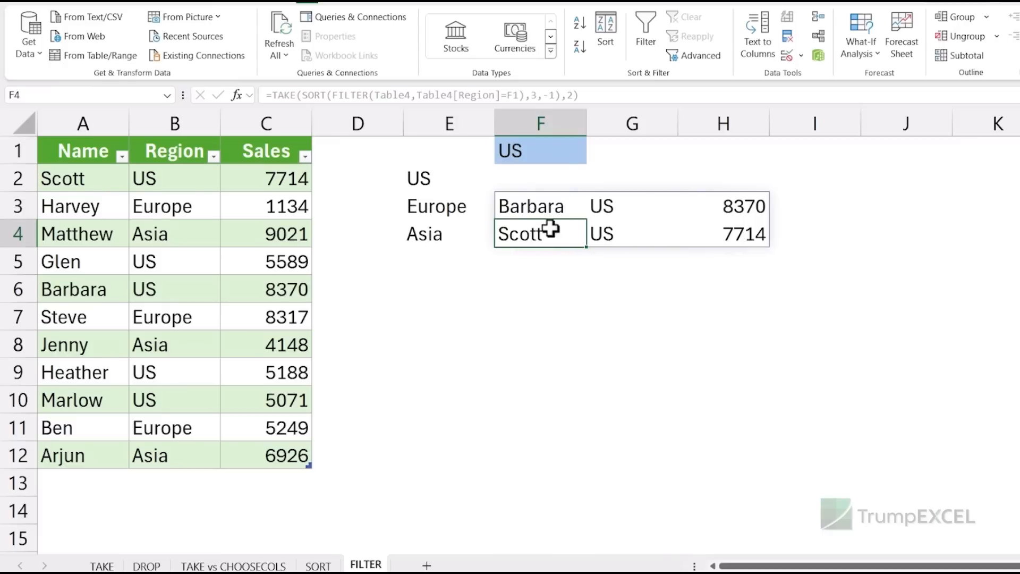
- Switch the F1 region to Europe to test the top-two records formula
{"action": "left_click", "coordinate": [563, 154]}
{"action": "left_click", "coordinate": [594, 157]}
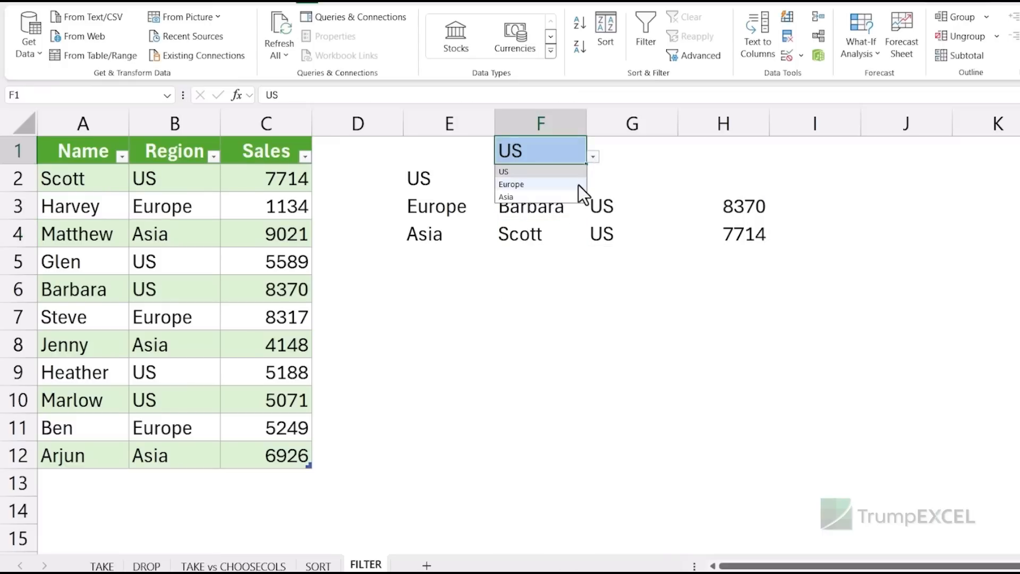
{"action": "left_click", "coordinate": [558, 182]}
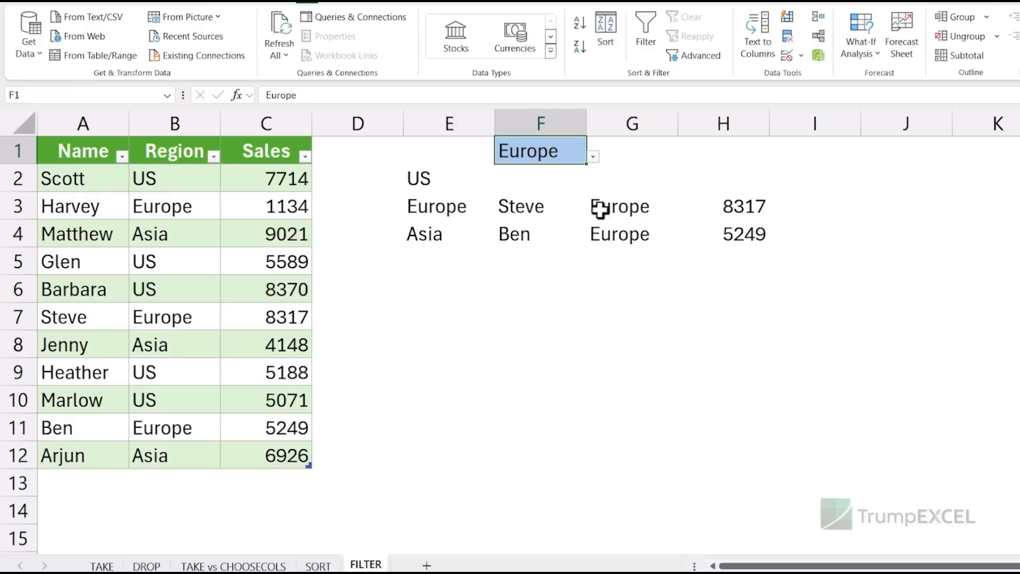
- Change the F3 formula to =TAKE(SORT(FILTER(Table4,Table4[Region]=F1),3,-1),2,1) to return only the name column
{"action": "left_click", "coordinate": [543, 210]}
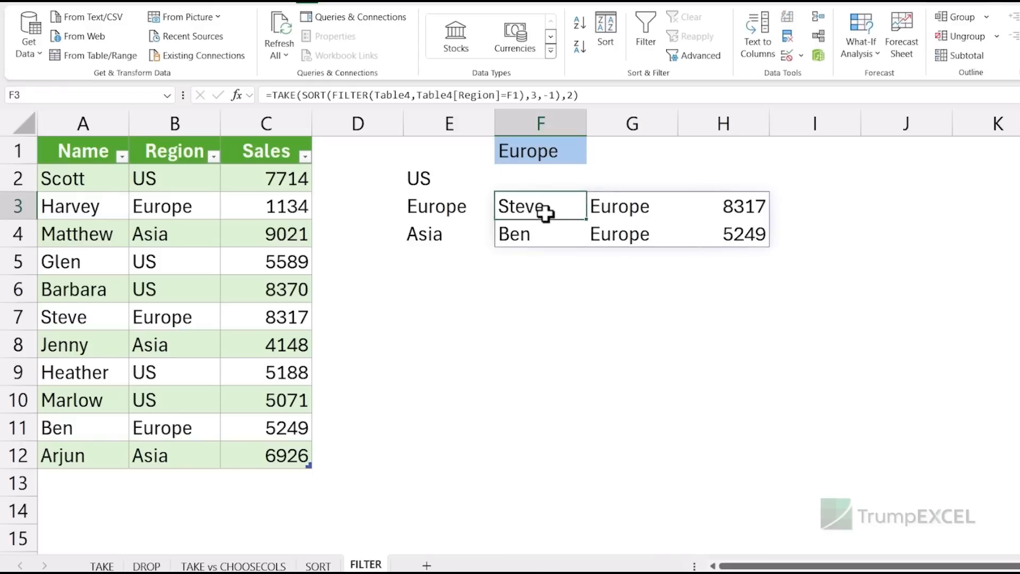
{"action": "key", "text": "F2"}
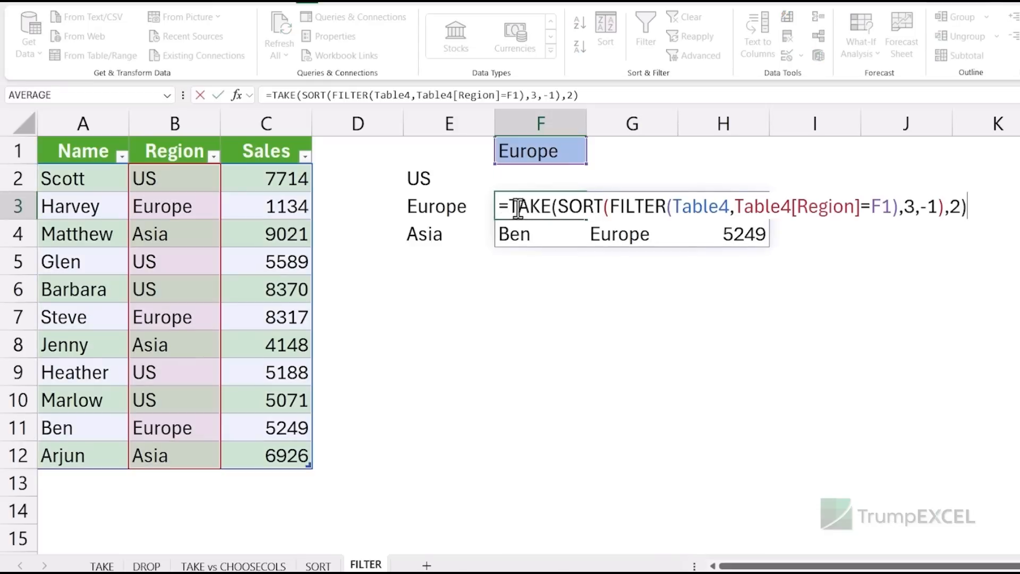
{"action": "left_click", "coordinate": [967, 217]}
{"action": "type", "text": ","}
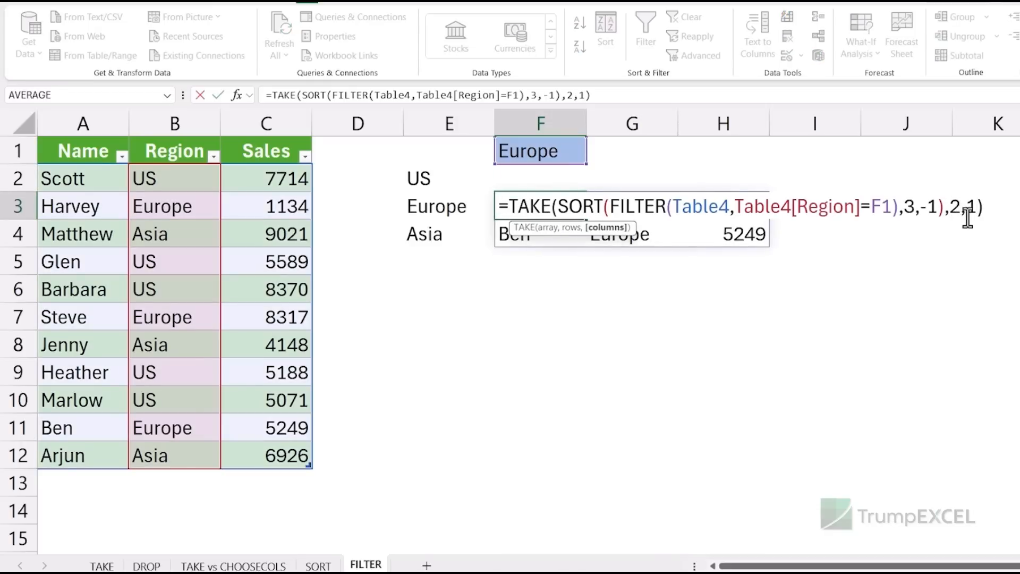
{"action": "type", "text": "1"}
{"action": "key", "text": "Return"}
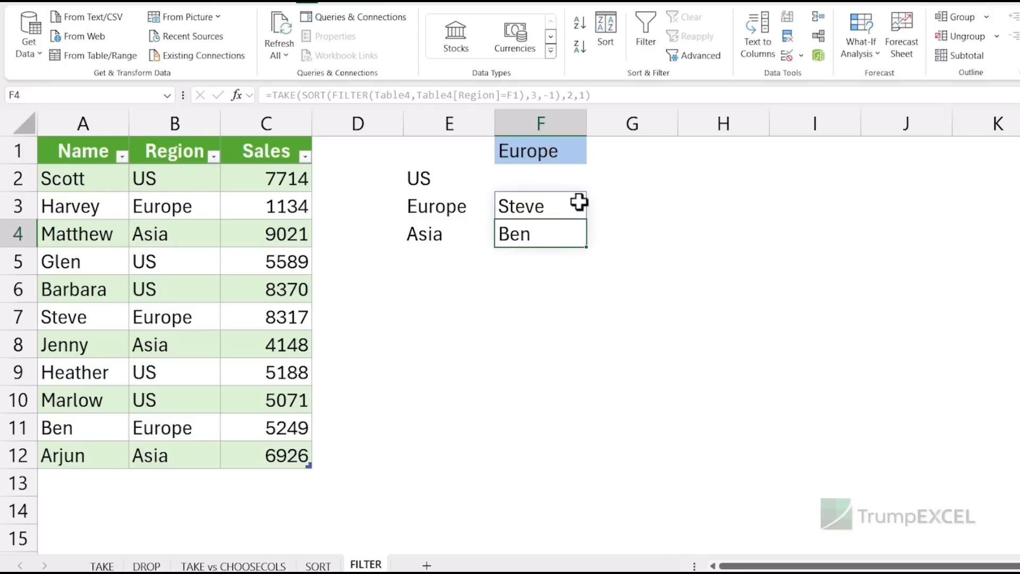
- Switch the F1 region to Asia to test the names-only formula and select the resulting names in F3:F4
{"action": "left_click", "coordinate": [566, 158]}
{"action": "left_click", "coordinate": [592, 156]}
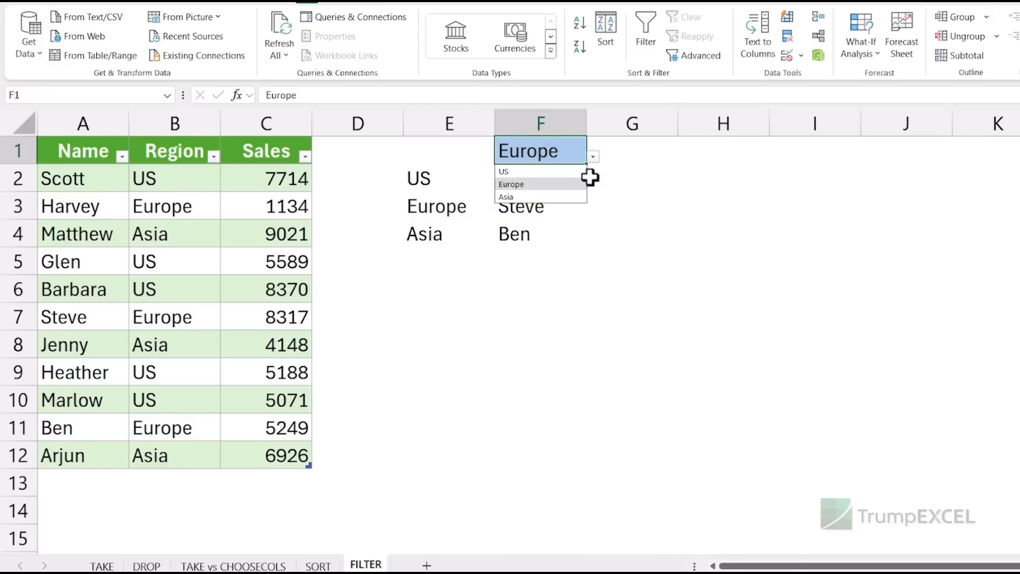
{"action": "left_click", "coordinate": [575, 197]}
{"action": "left_click_drag", "start_coordinate": [549, 207], "coordinate": [547, 228]}
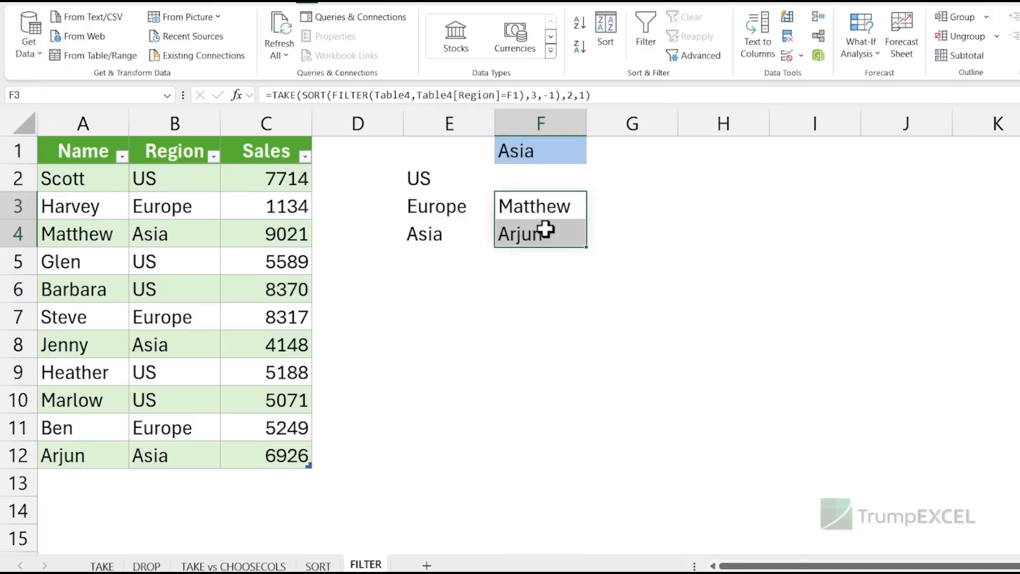